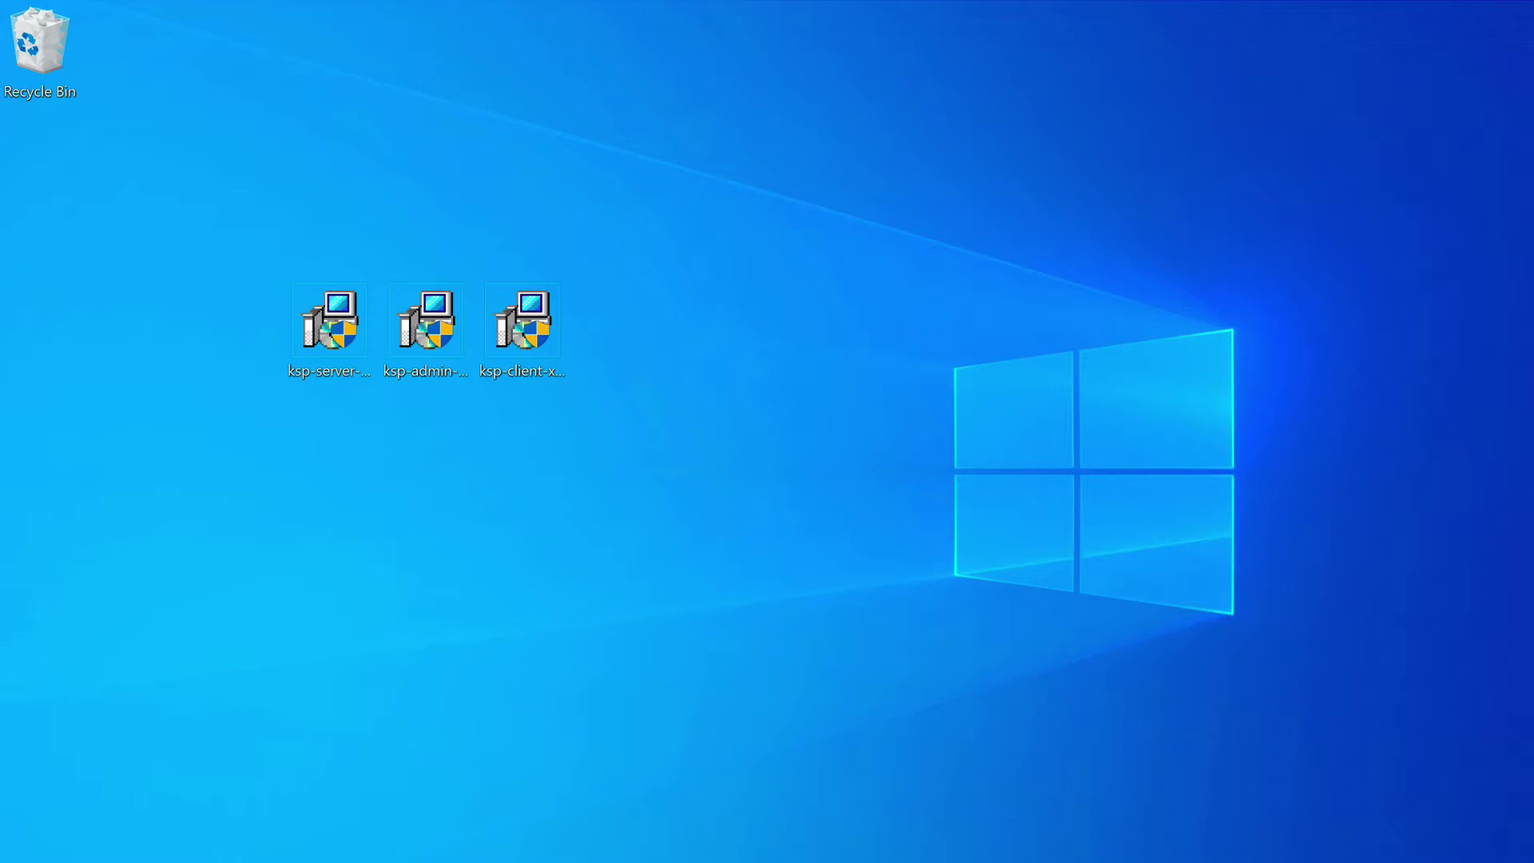
{"action": "left_click", "coordinate": [311, 344]}
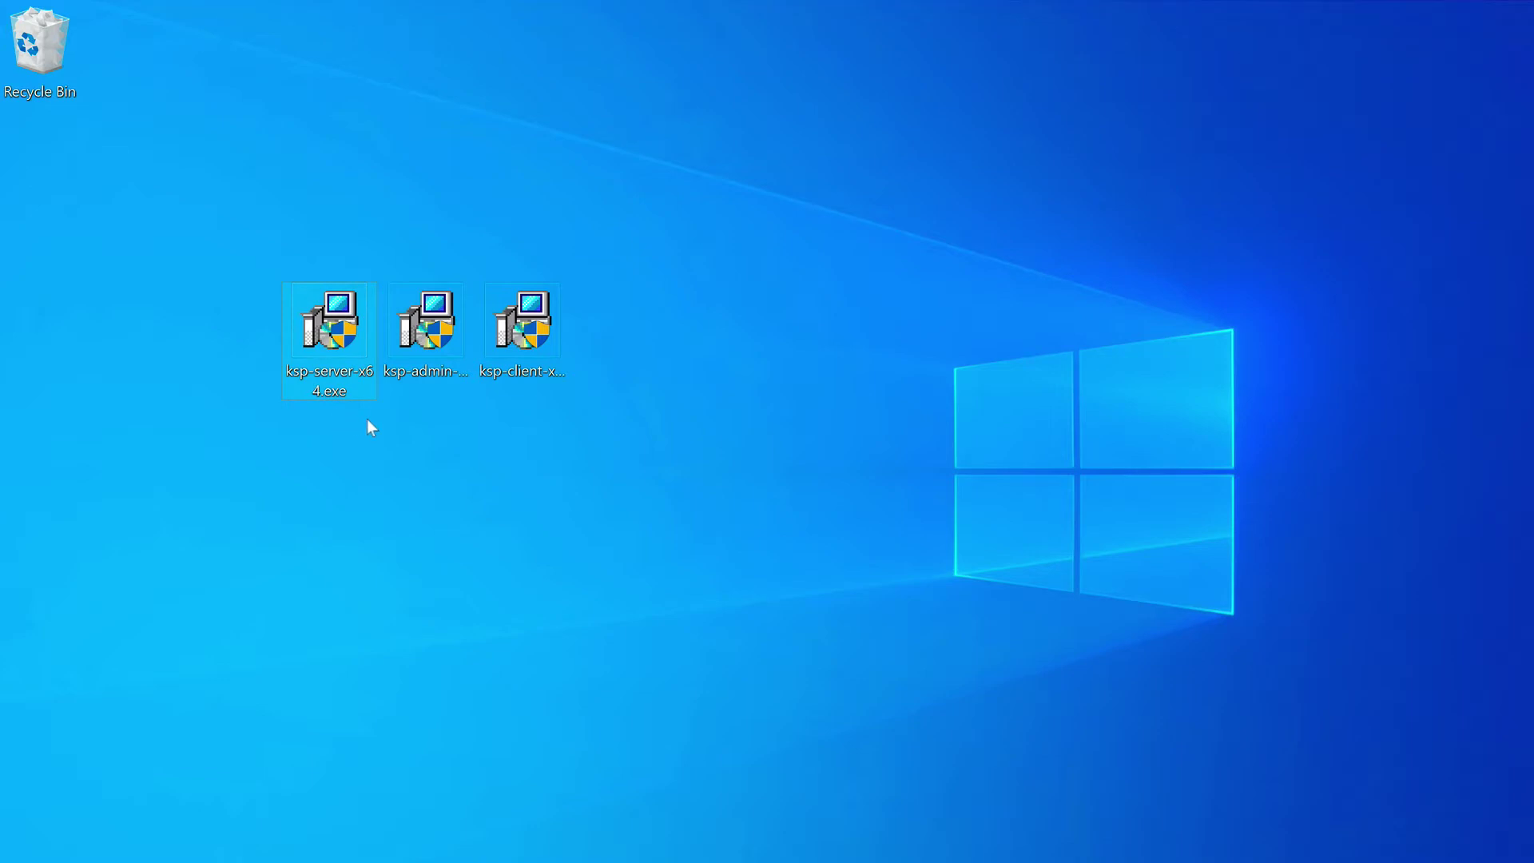
{"action": "left_click", "coordinate": [448, 361]}
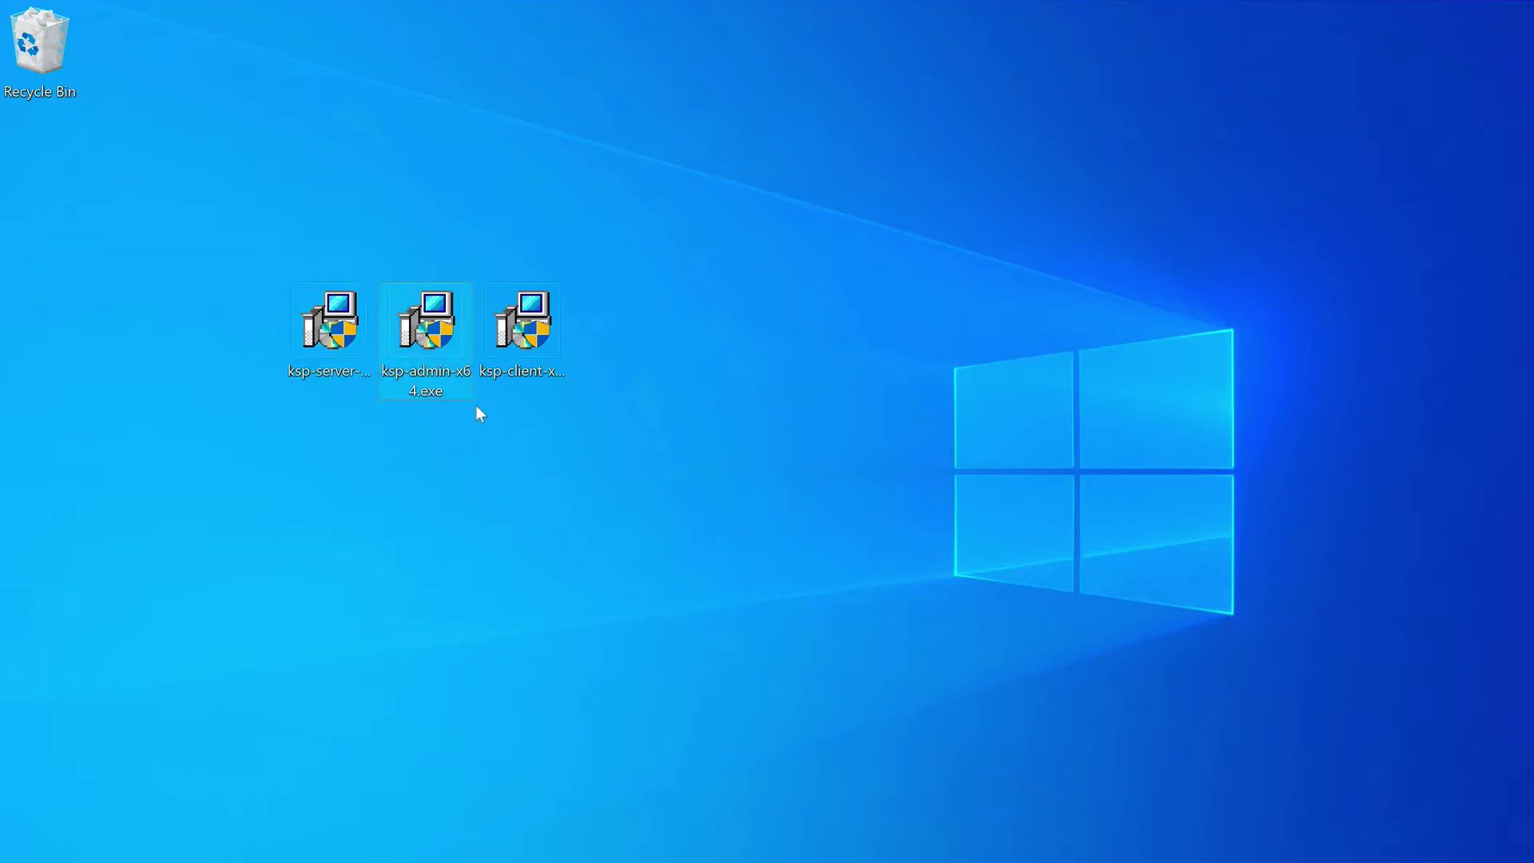
{"action": "left_click", "coordinate": [550, 351]}
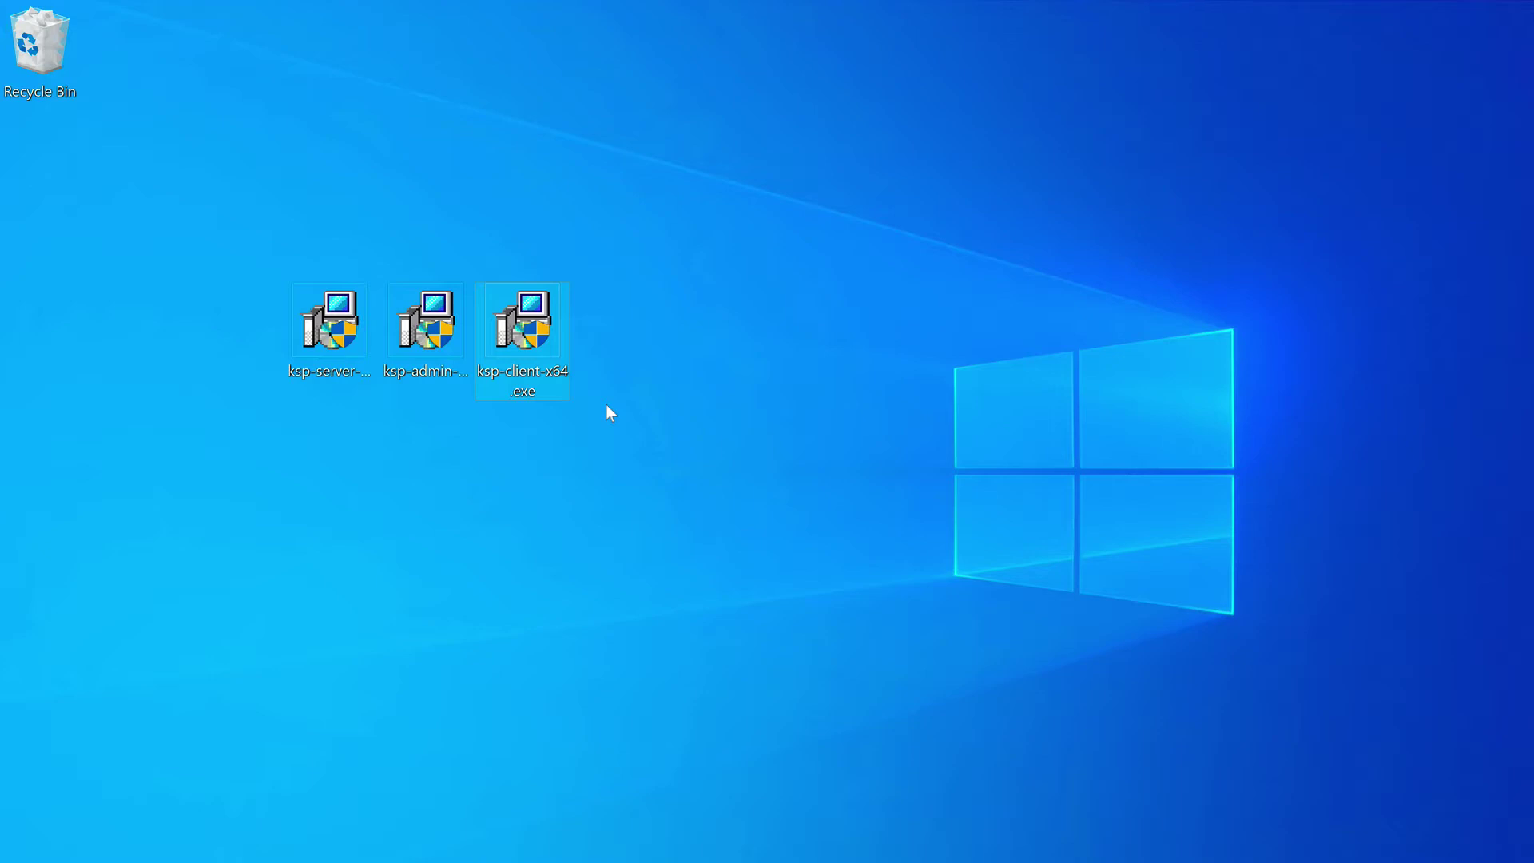
Step: Launch the ksp-server-x64.exe installer, allow it to make changes to the device, and accept the terms of the license agreement
{"action": "double_click", "coordinate": [329, 341]}
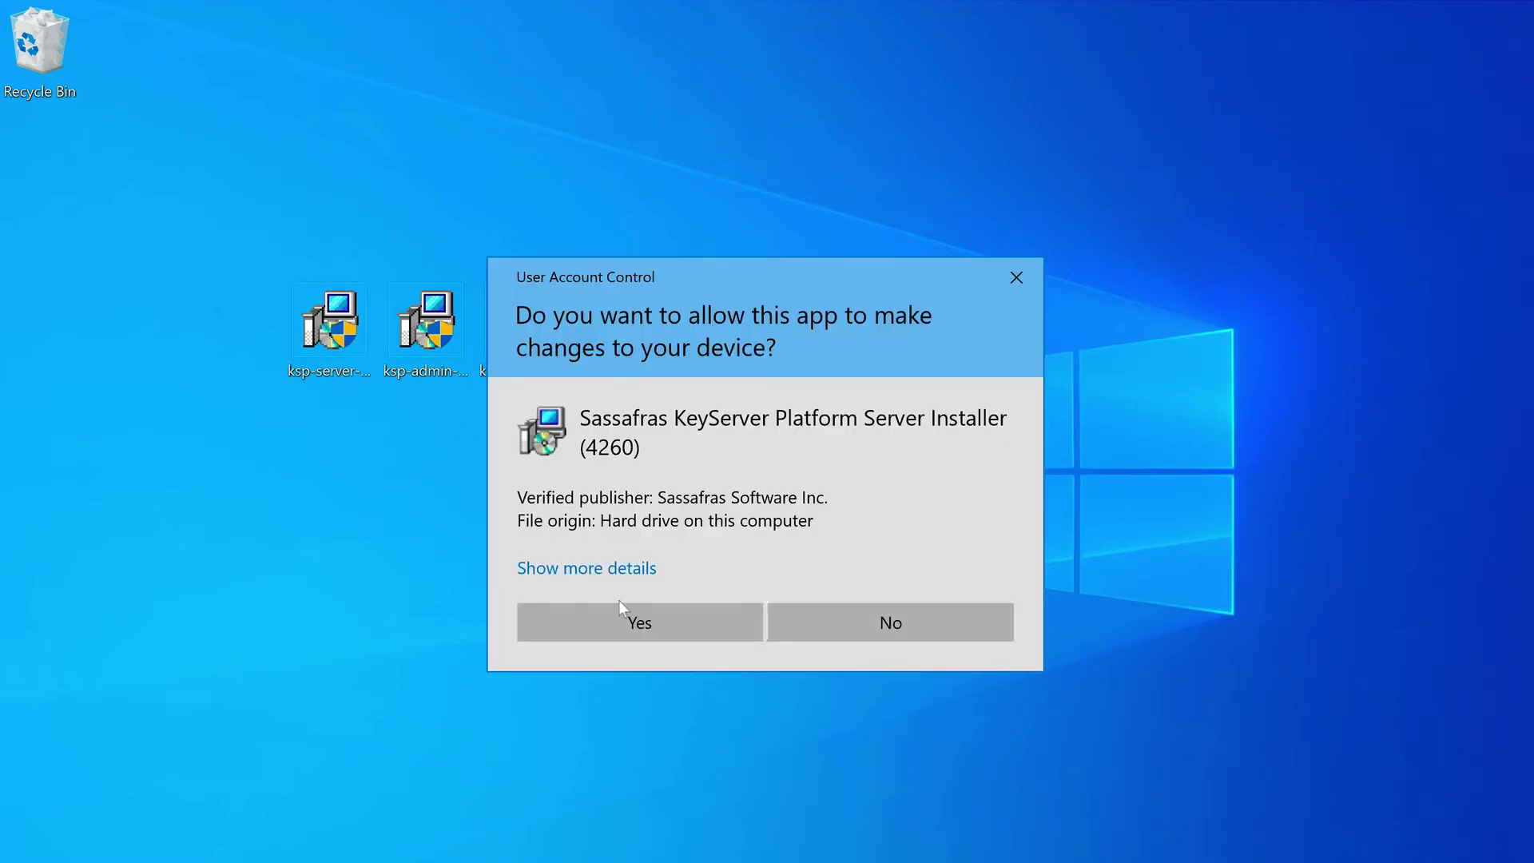
{"action": "left_click", "coordinate": [639, 625]}
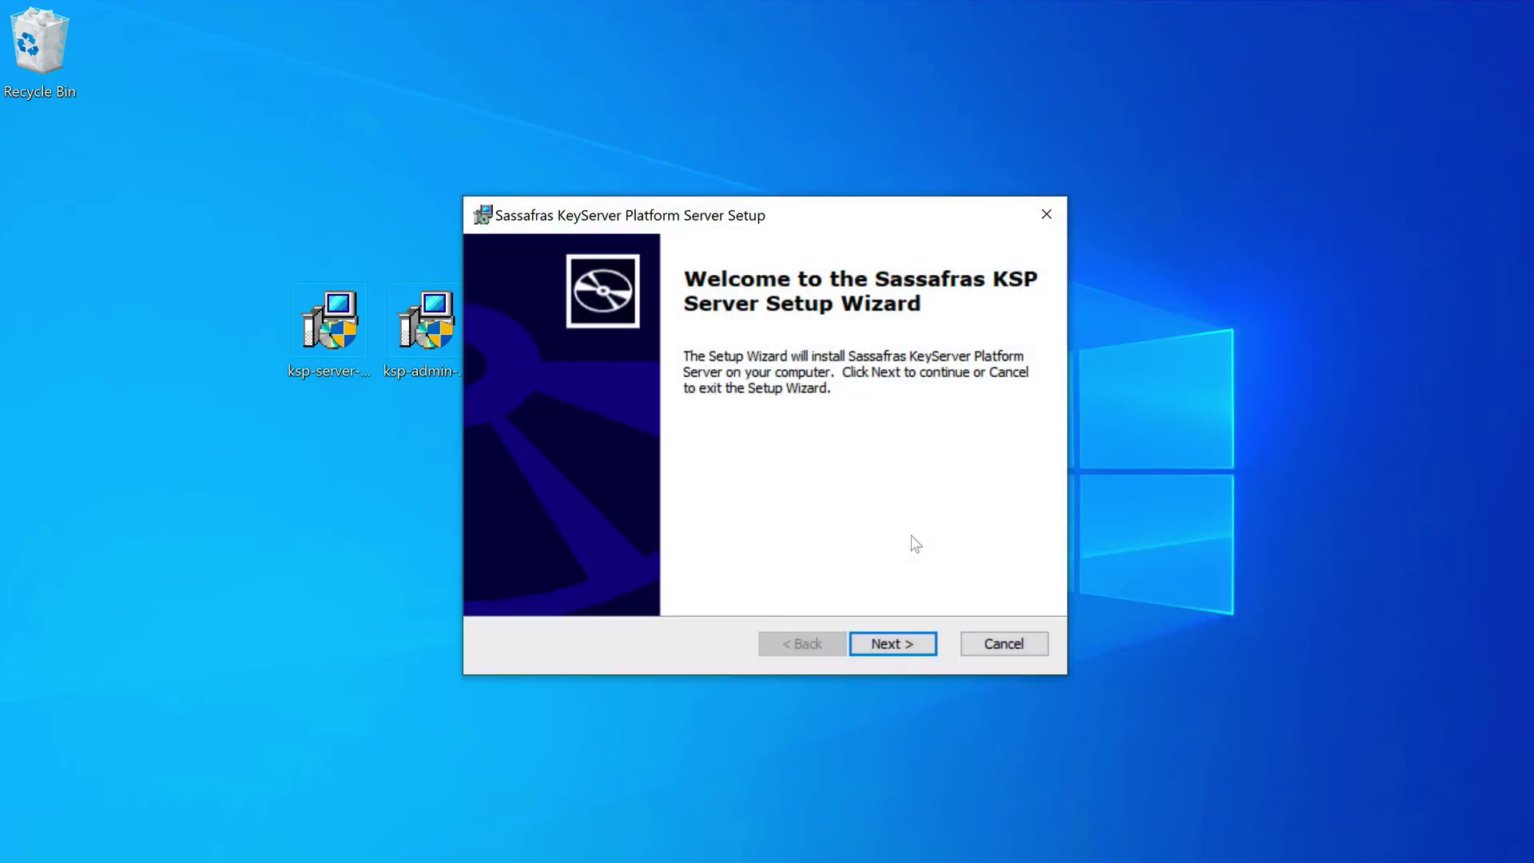
{"action": "left_click", "coordinate": [891, 643]}
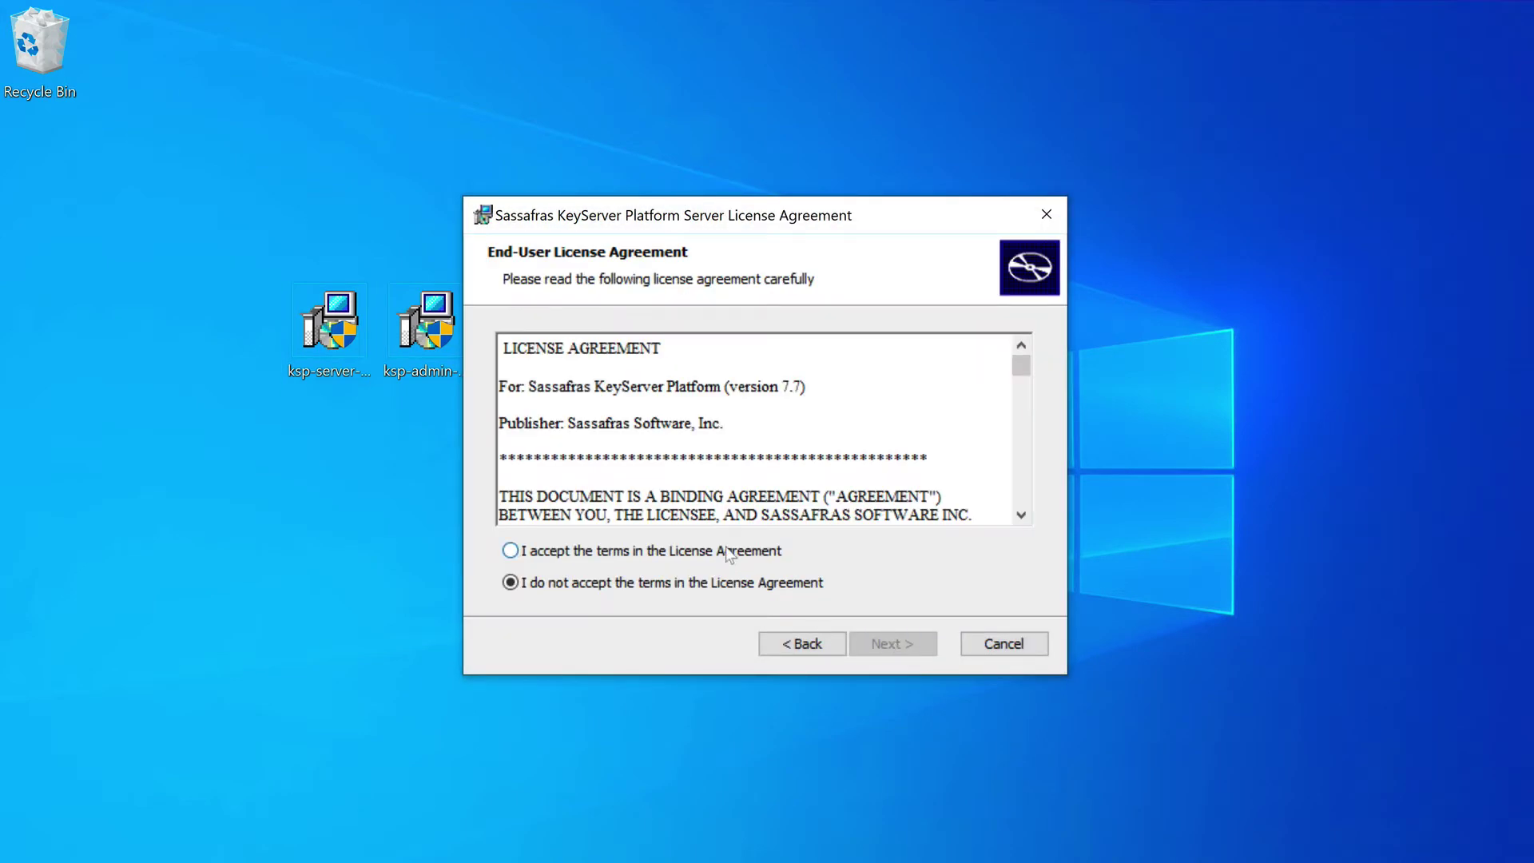
{"action": "left_click", "coordinate": [727, 551]}
{"action": "left_click", "coordinate": [913, 648]}
{"action": "left_click", "coordinate": [912, 649]}
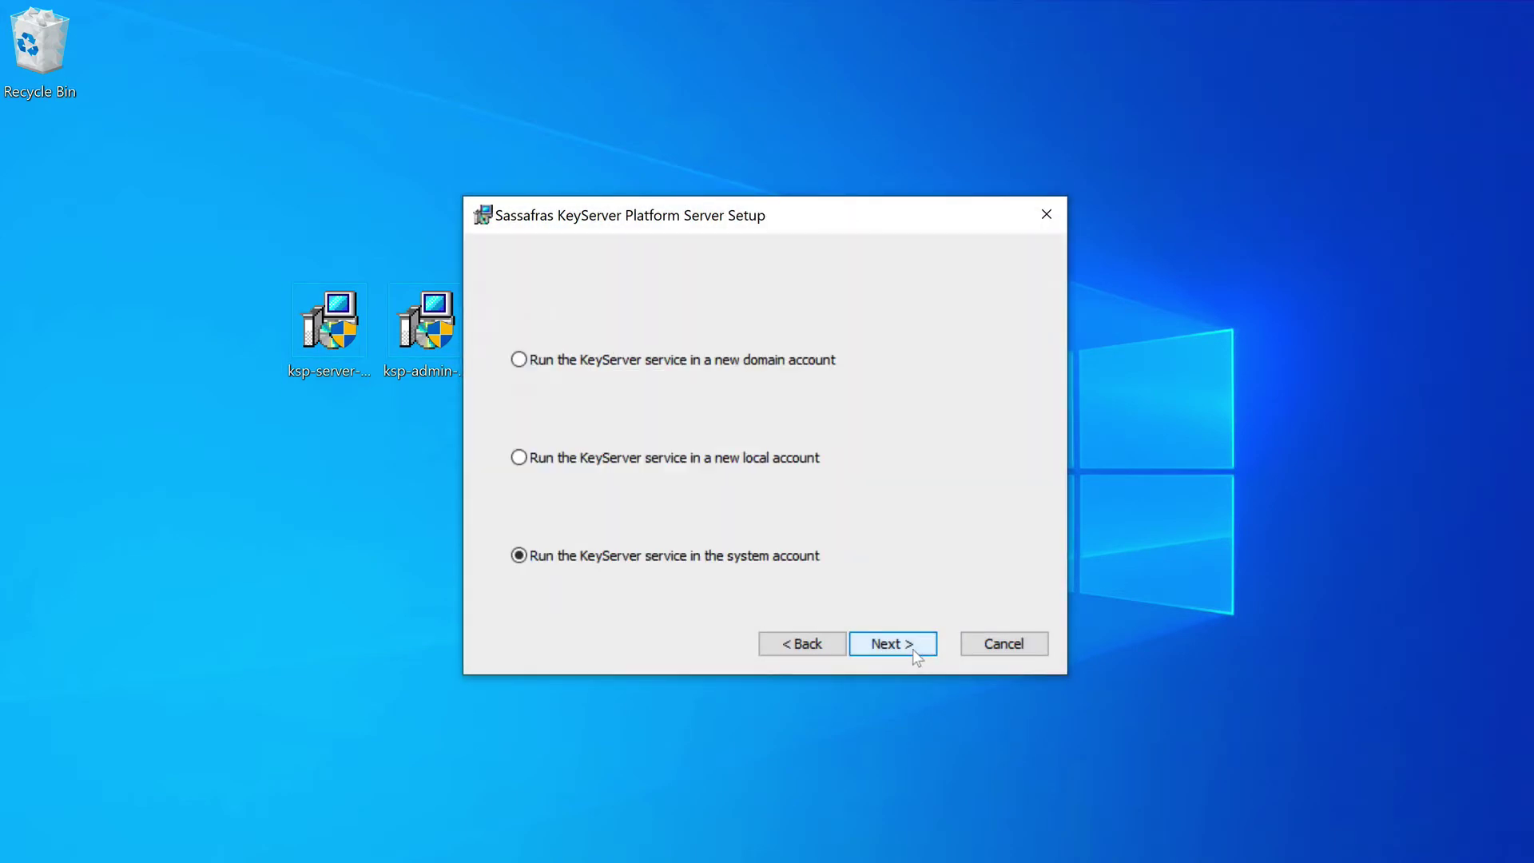
Step: Install the server with the KeyServer service running in the system account, and finish the setup wizard
{"action": "left_click", "coordinate": [913, 649]}
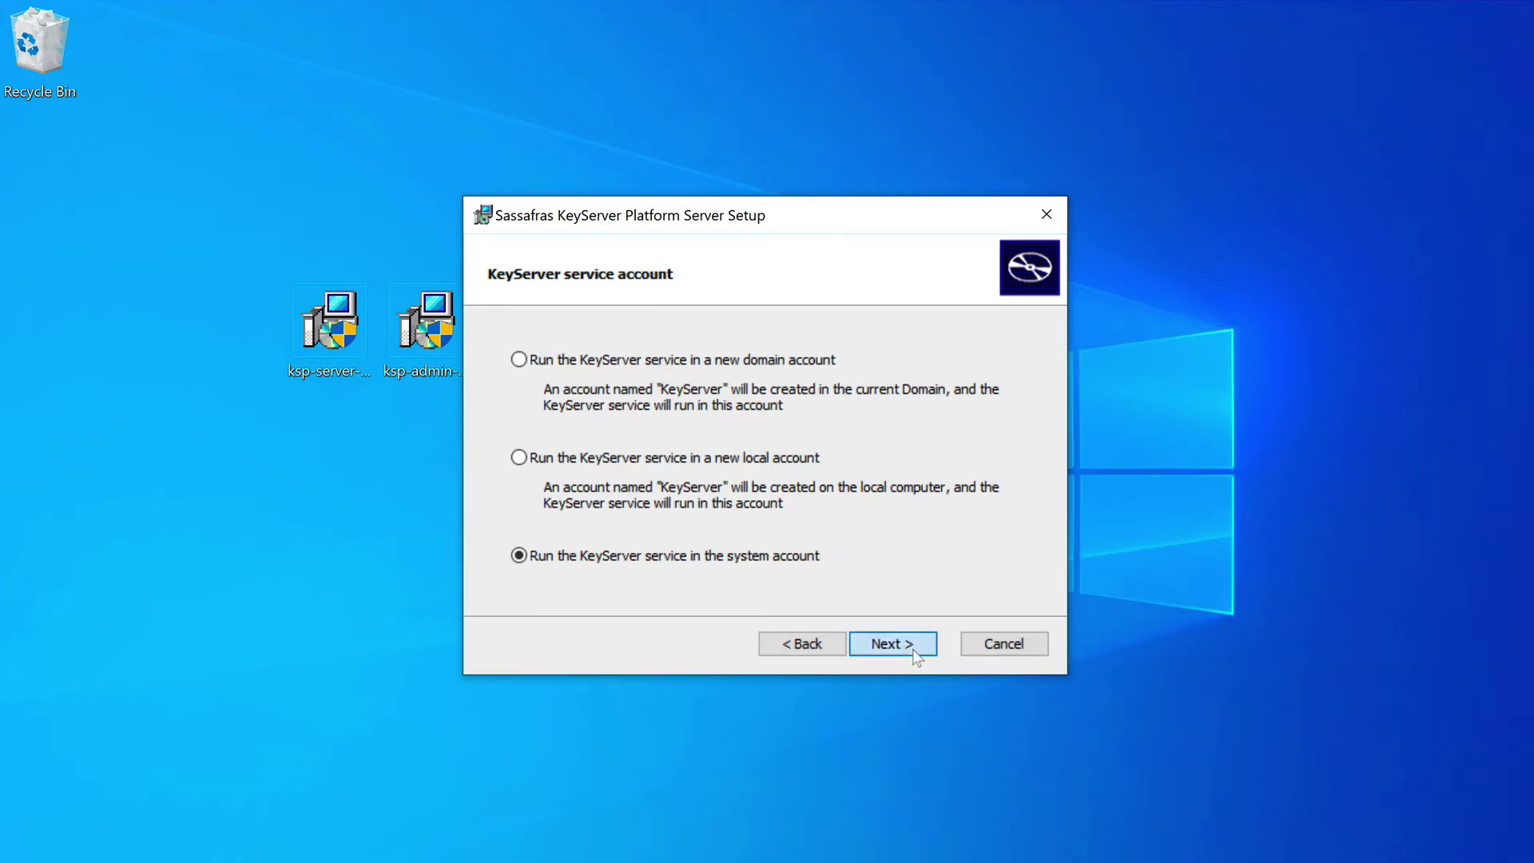
{"action": "left_click", "coordinate": [913, 649]}
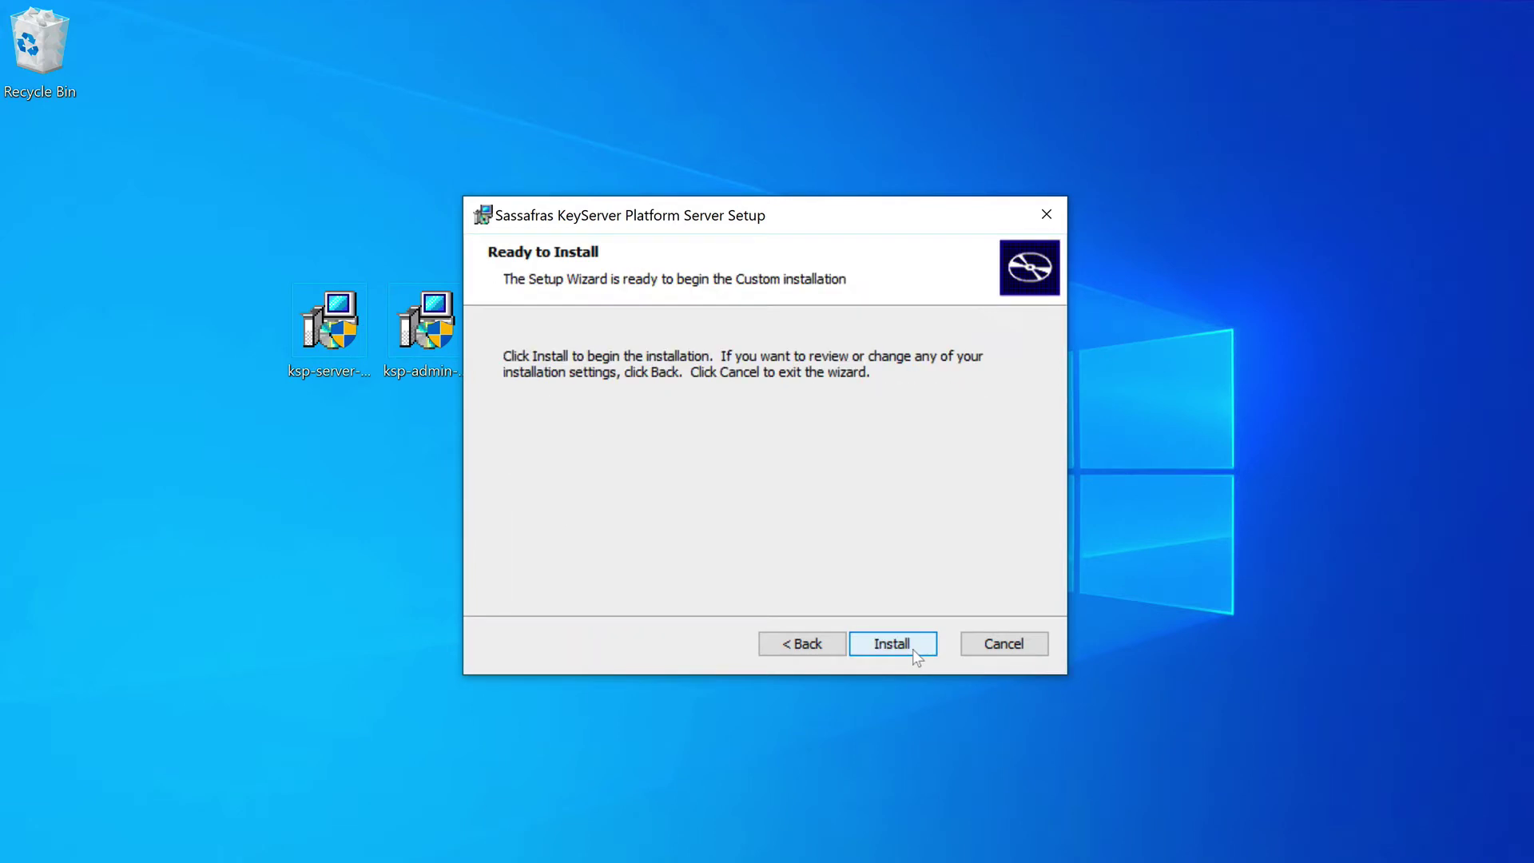
{"action": "left_click", "coordinate": [913, 649]}
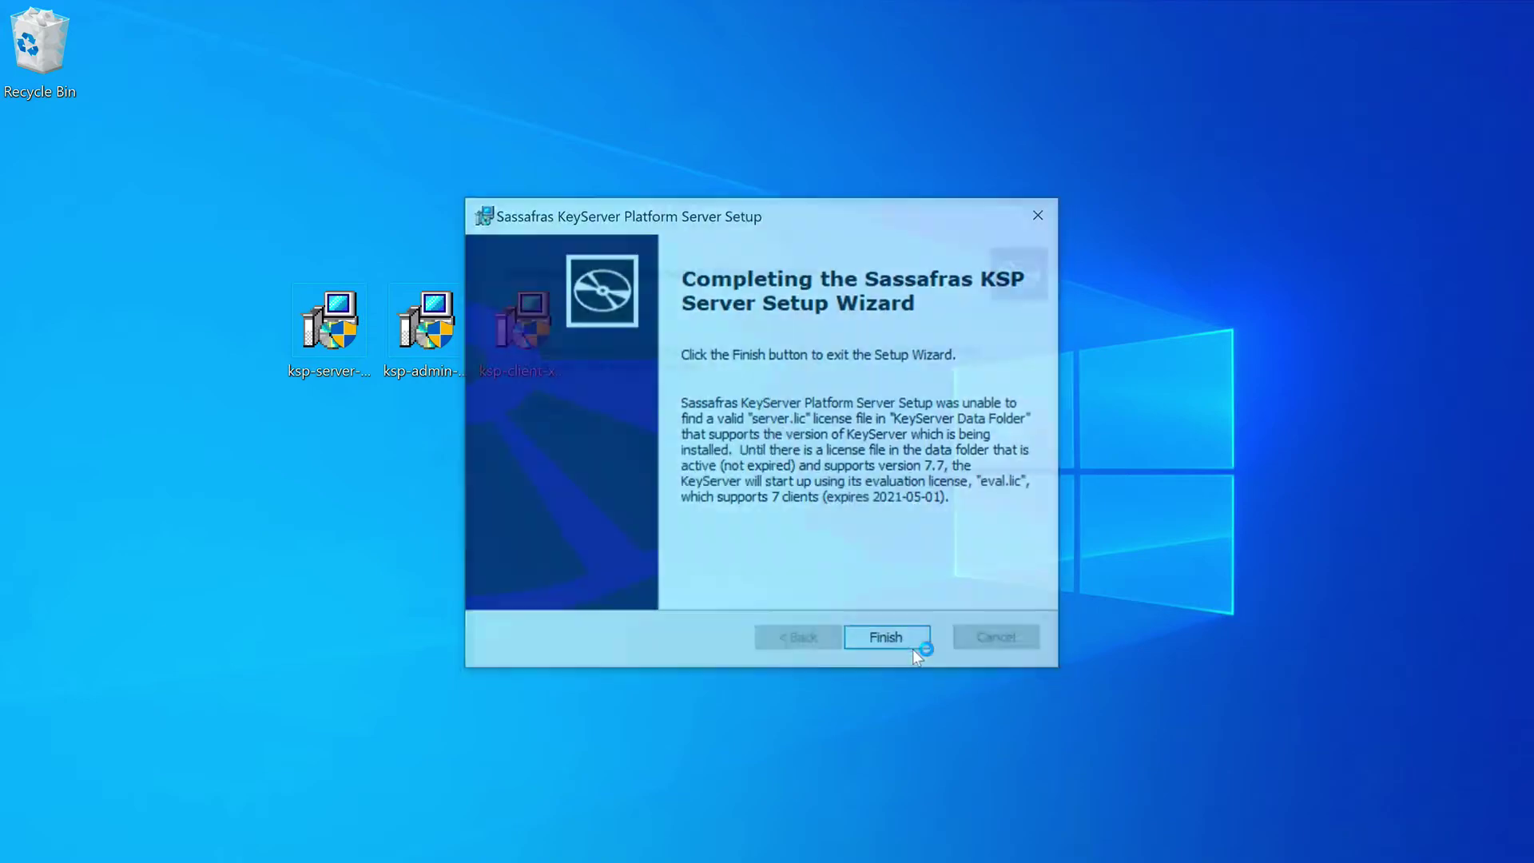
{"action": "left_click", "coordinate": [913, 647]}
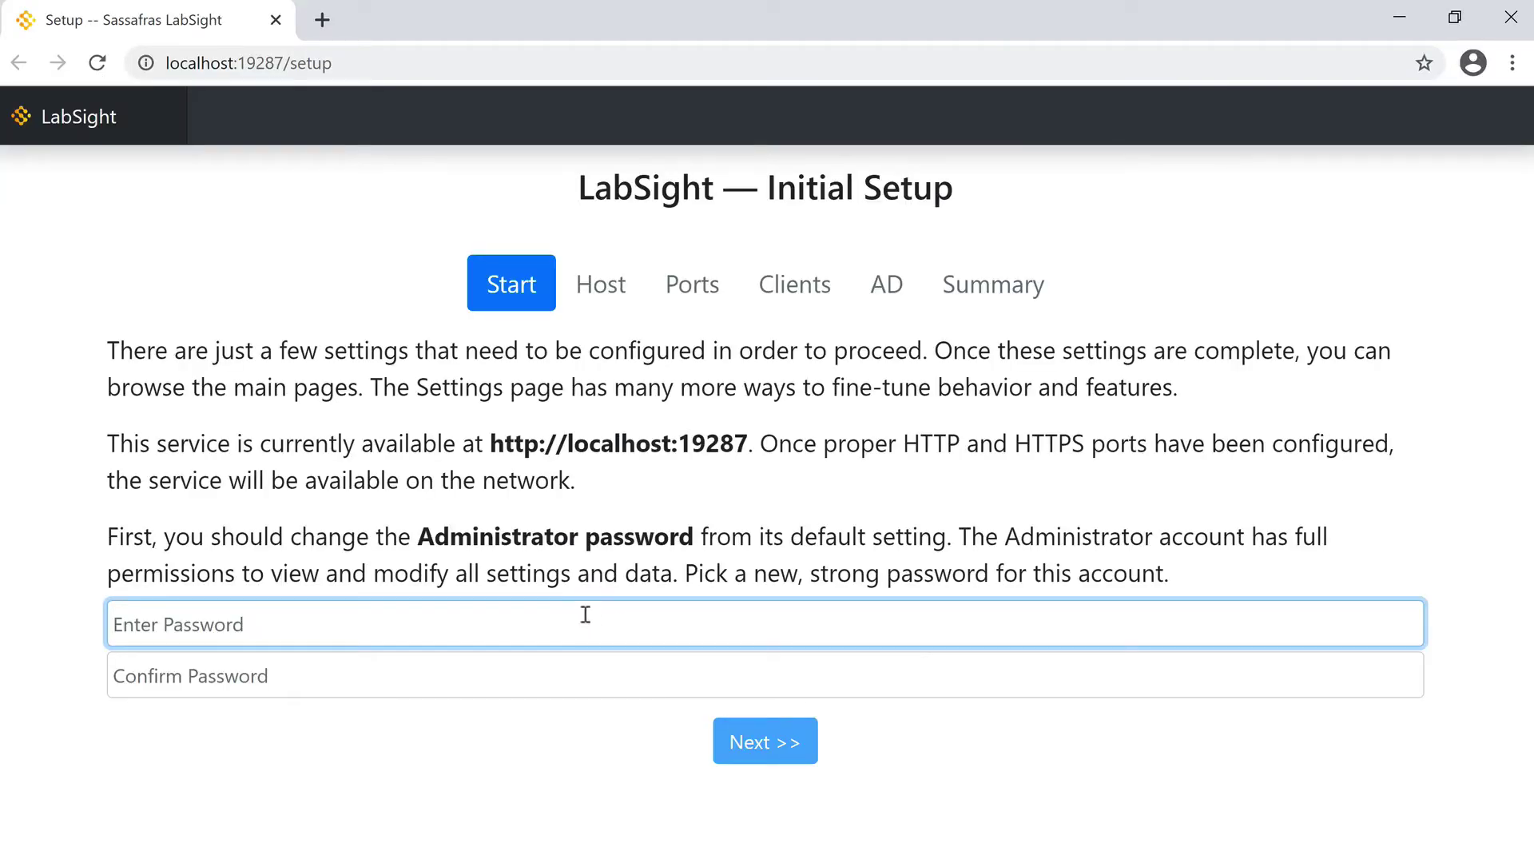
Step: Enter and confirm a new Administrator password on the Start page of the LabSight initial setup, and continue
{"action": "type", "text": "•••••••••"}
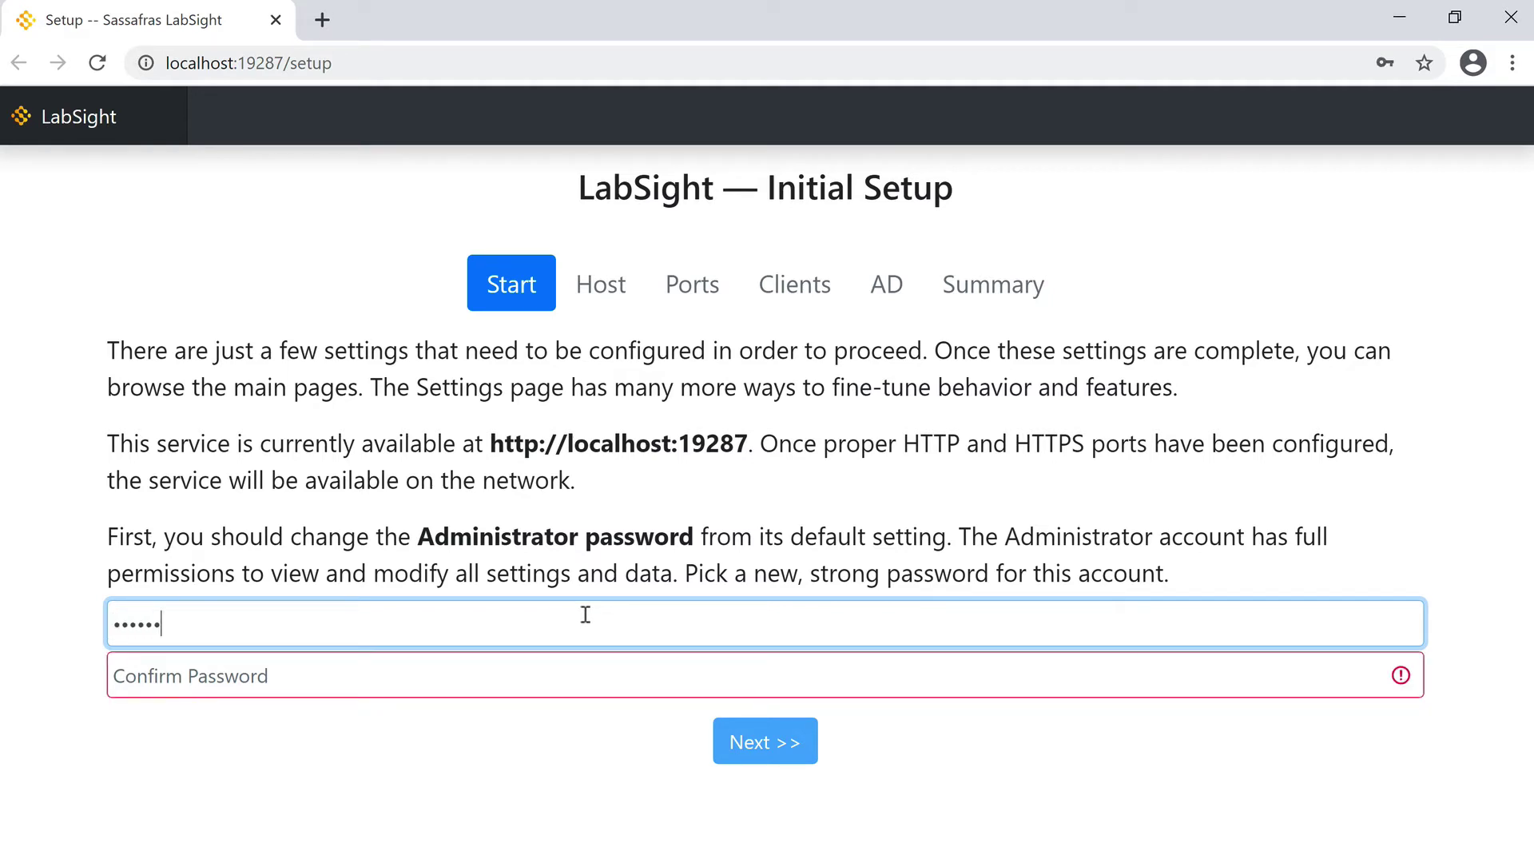
{"action": "key", "text": "Tab"}
{"action": "type", "text": "•••••"}
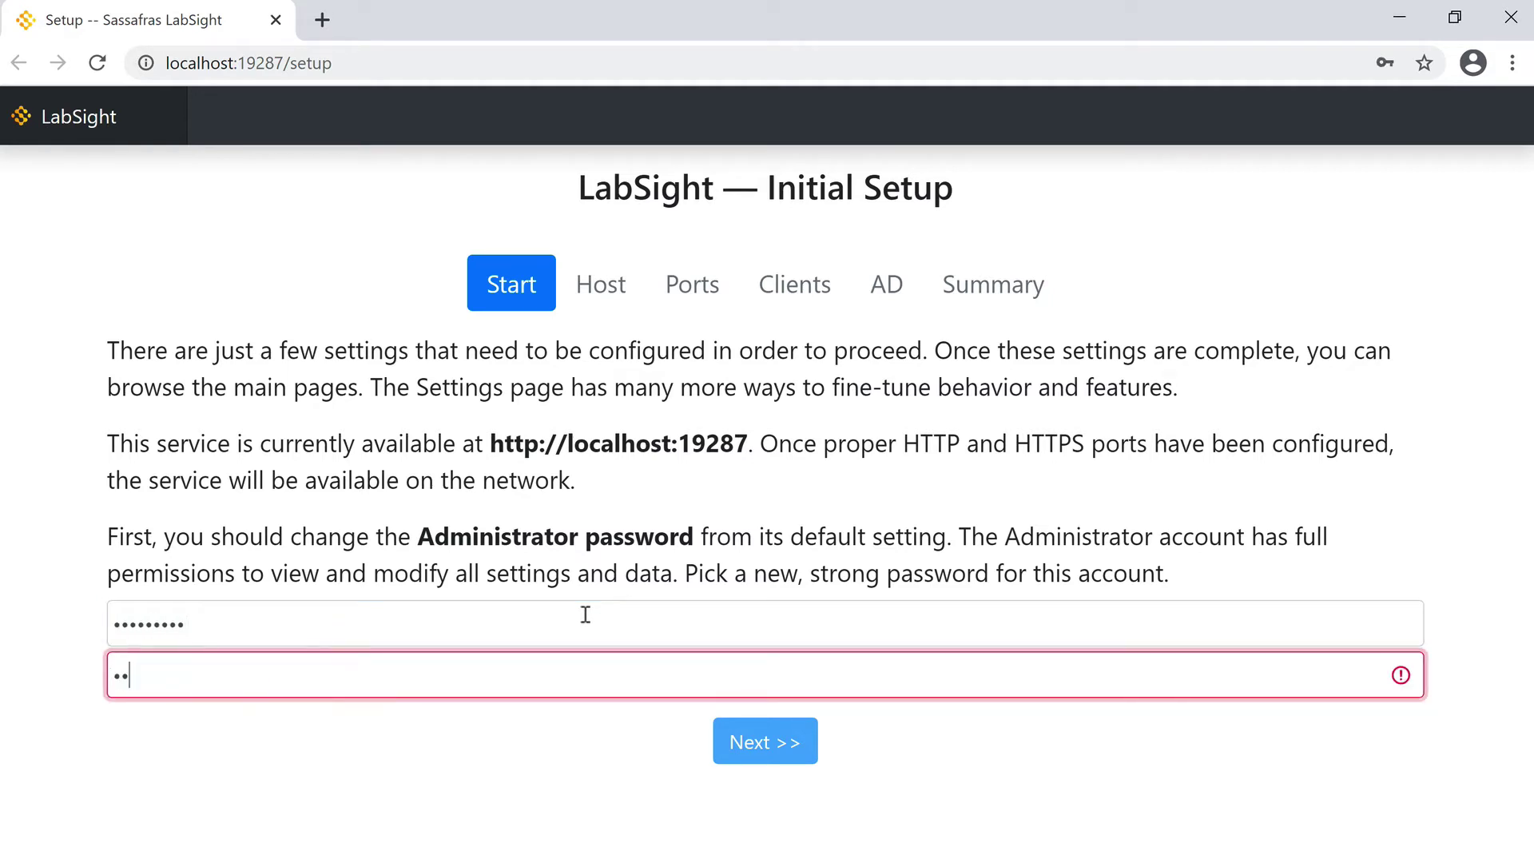
{"action": "type", "text": "••••"}
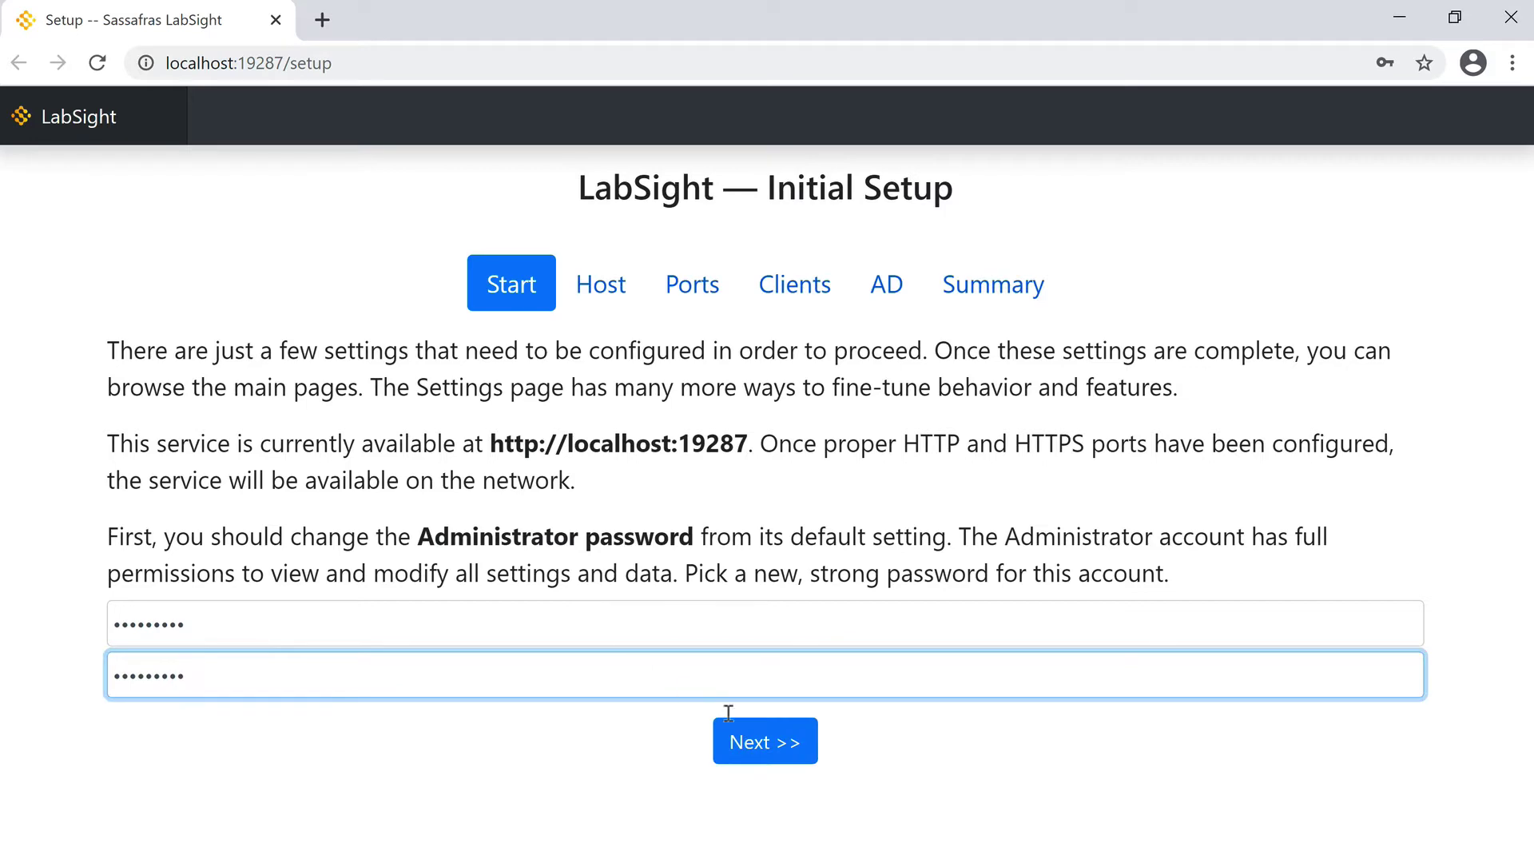
{"action": "left_click", "coordinate": [775, 742]}
Step: Accept WINDOWS10VM as the DNS hostname with no proxy address, and keep HTTP port 80 and HTTPS port 443
{"action": "scroll", "coordinate": [779, 739], "scroll_direction": "down", "scroll_amount": 1}
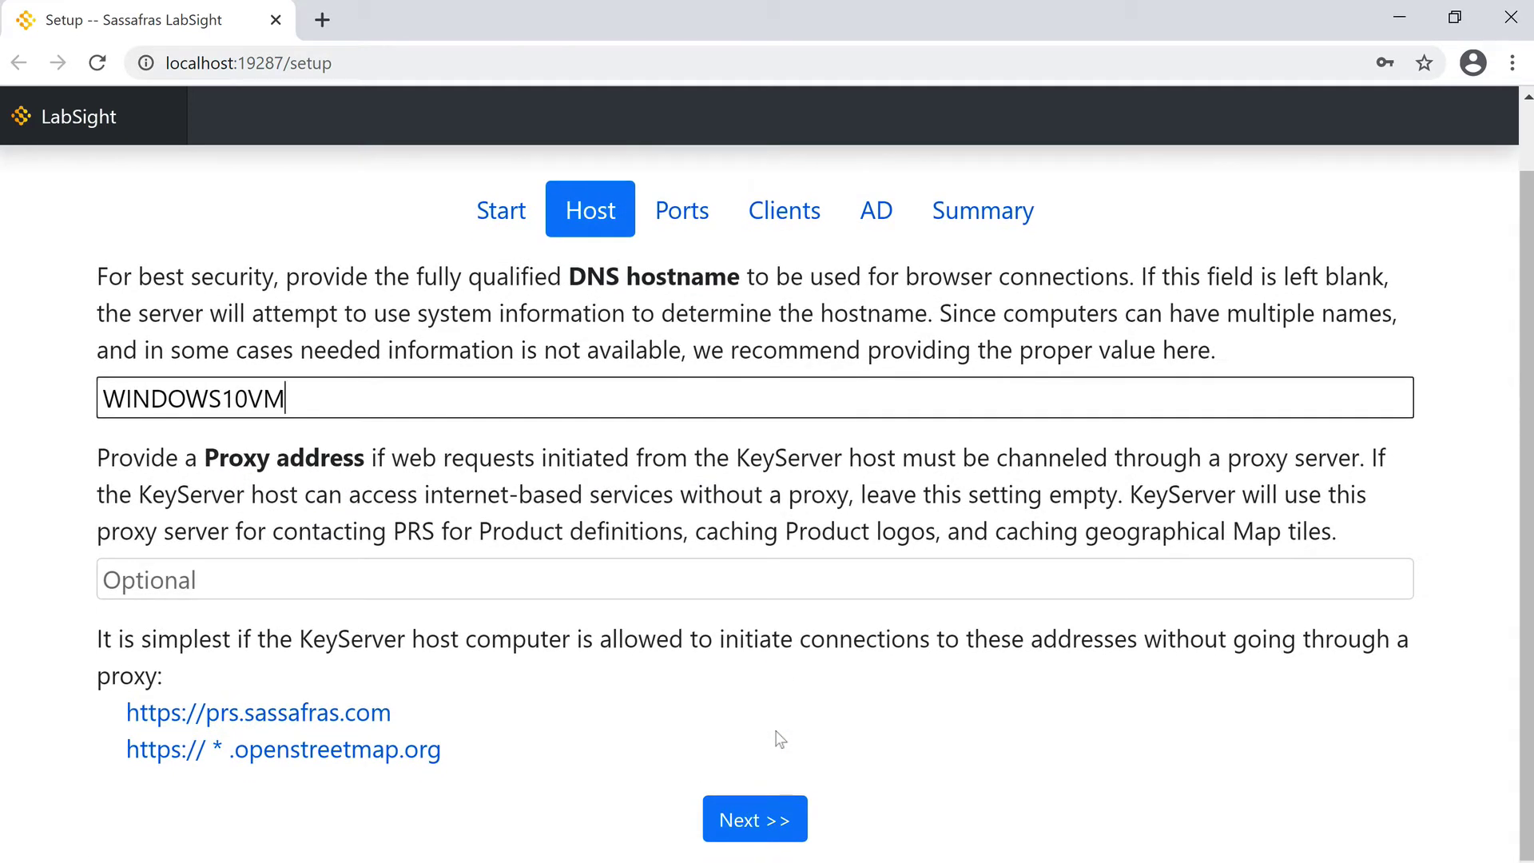
{"action": "left_click", "coordinate": [768, 820]}
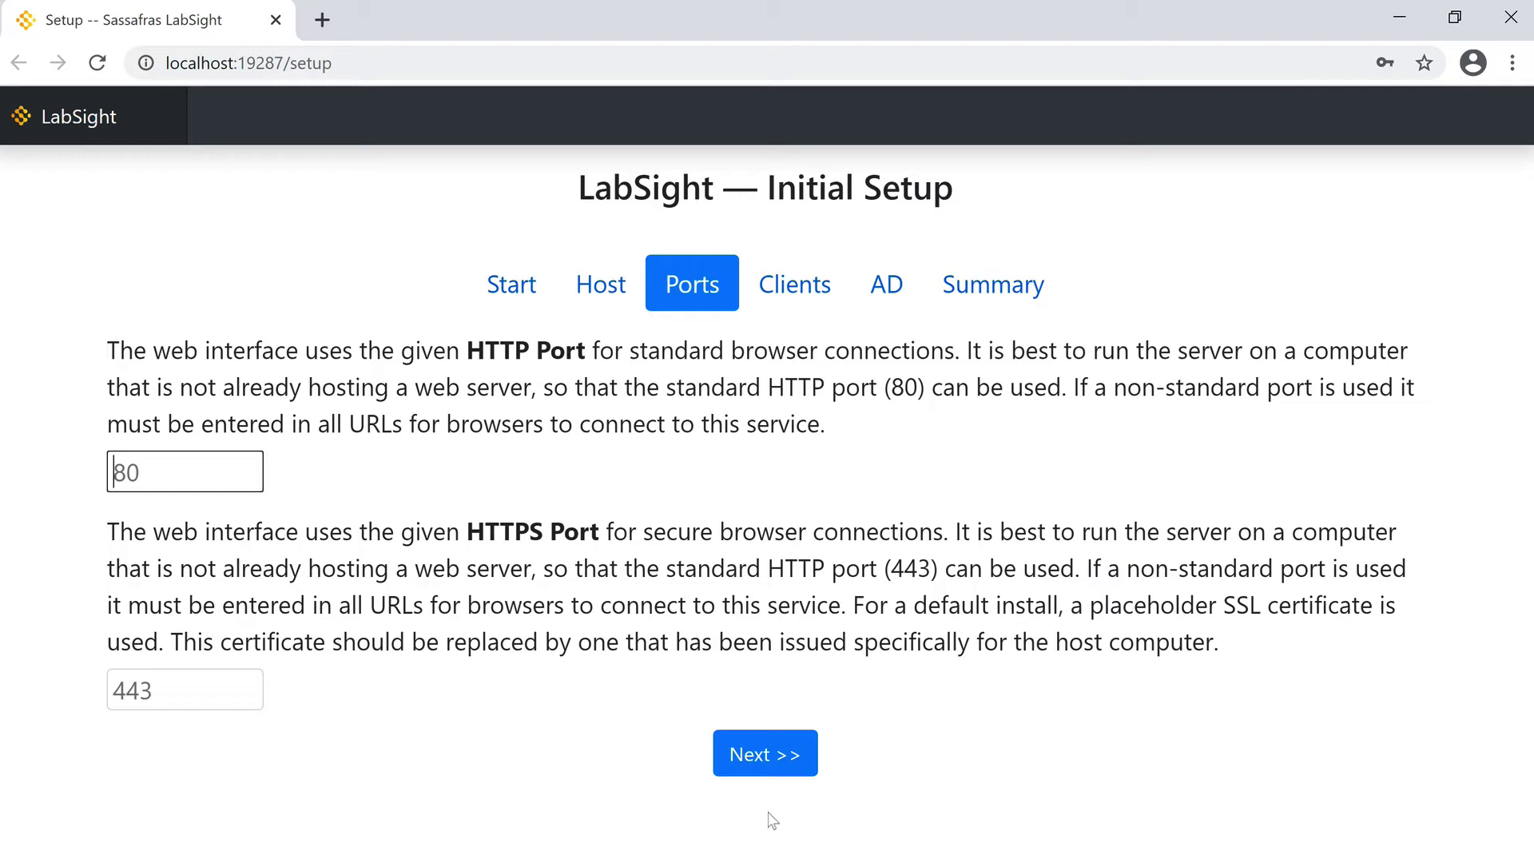
{"action": "left_click", "coordinate": [773, 770]}
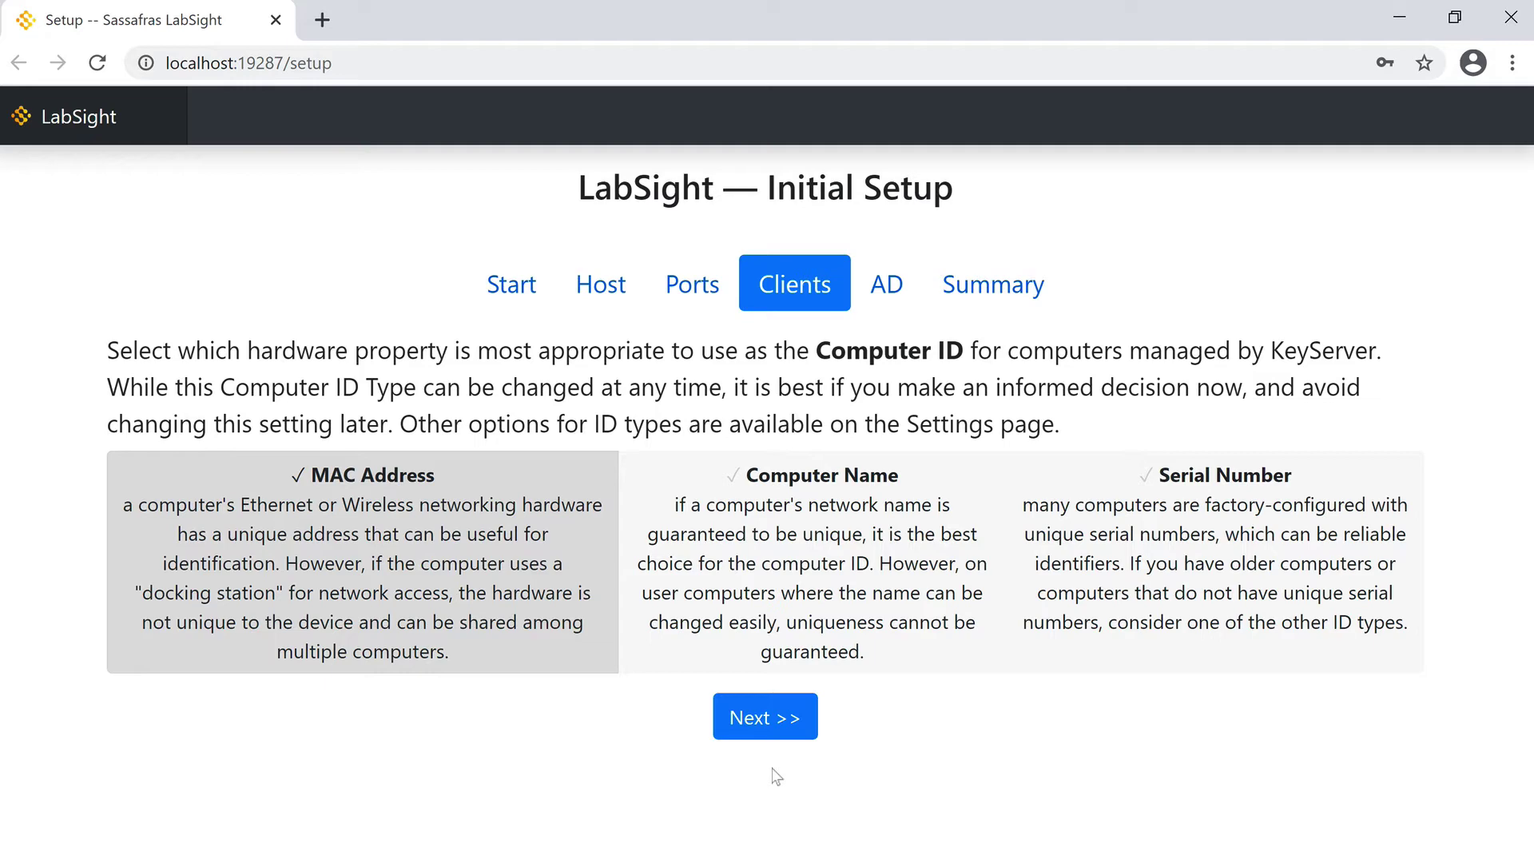
Step: Keep MAC Address as the Computer ID, enable Division Mapping via Active Directory, and save the initial settings
{"action": "left_click", "coordinate": [771, 729]}
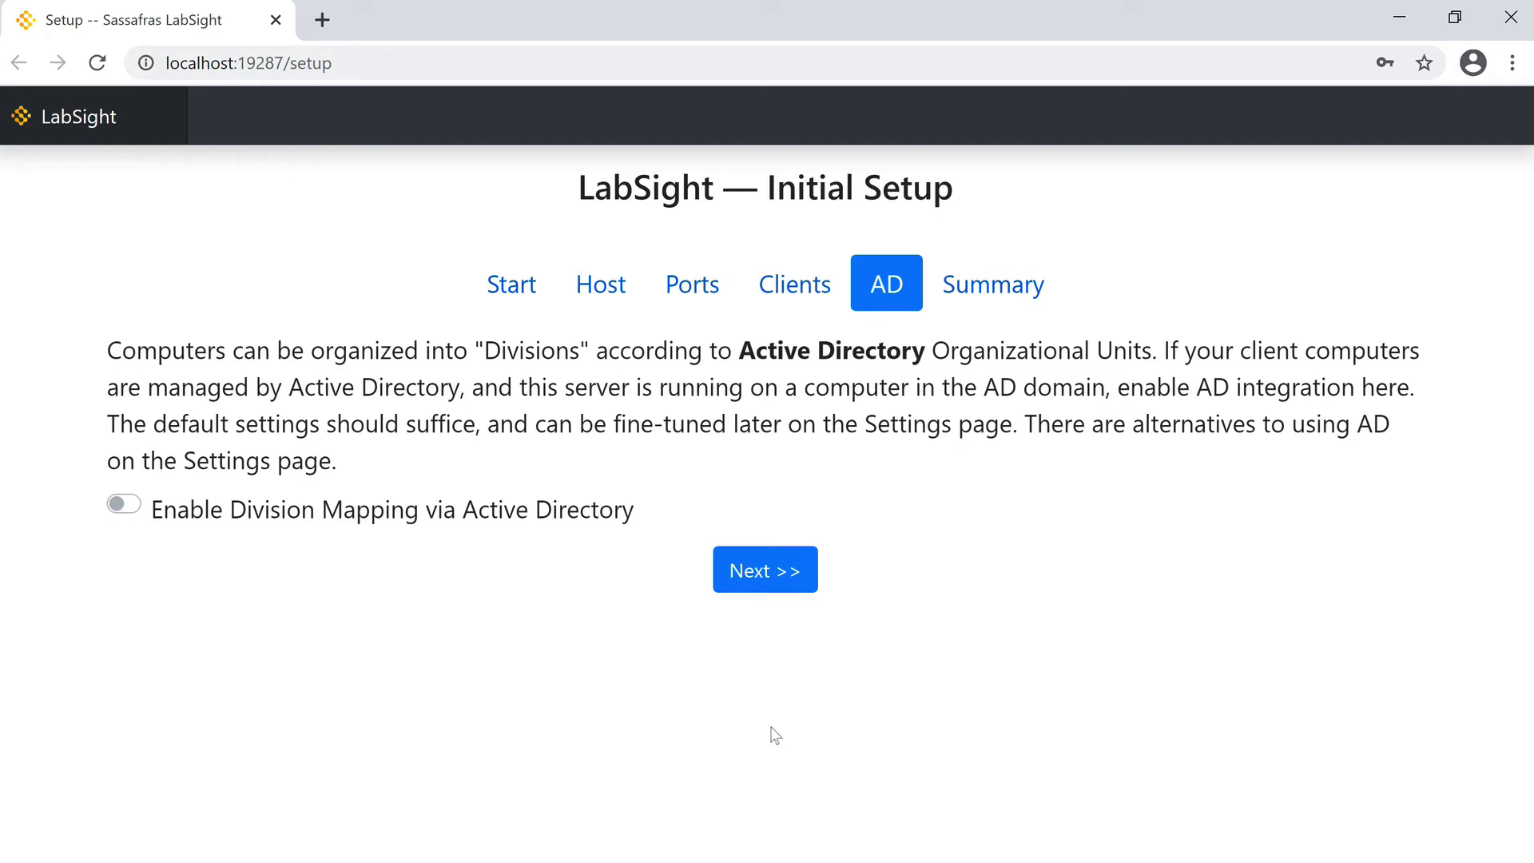
{"action": "left_click", "coordinate": [126, 507]}
{"action": "left_click", "coordinate": [799, 589]}
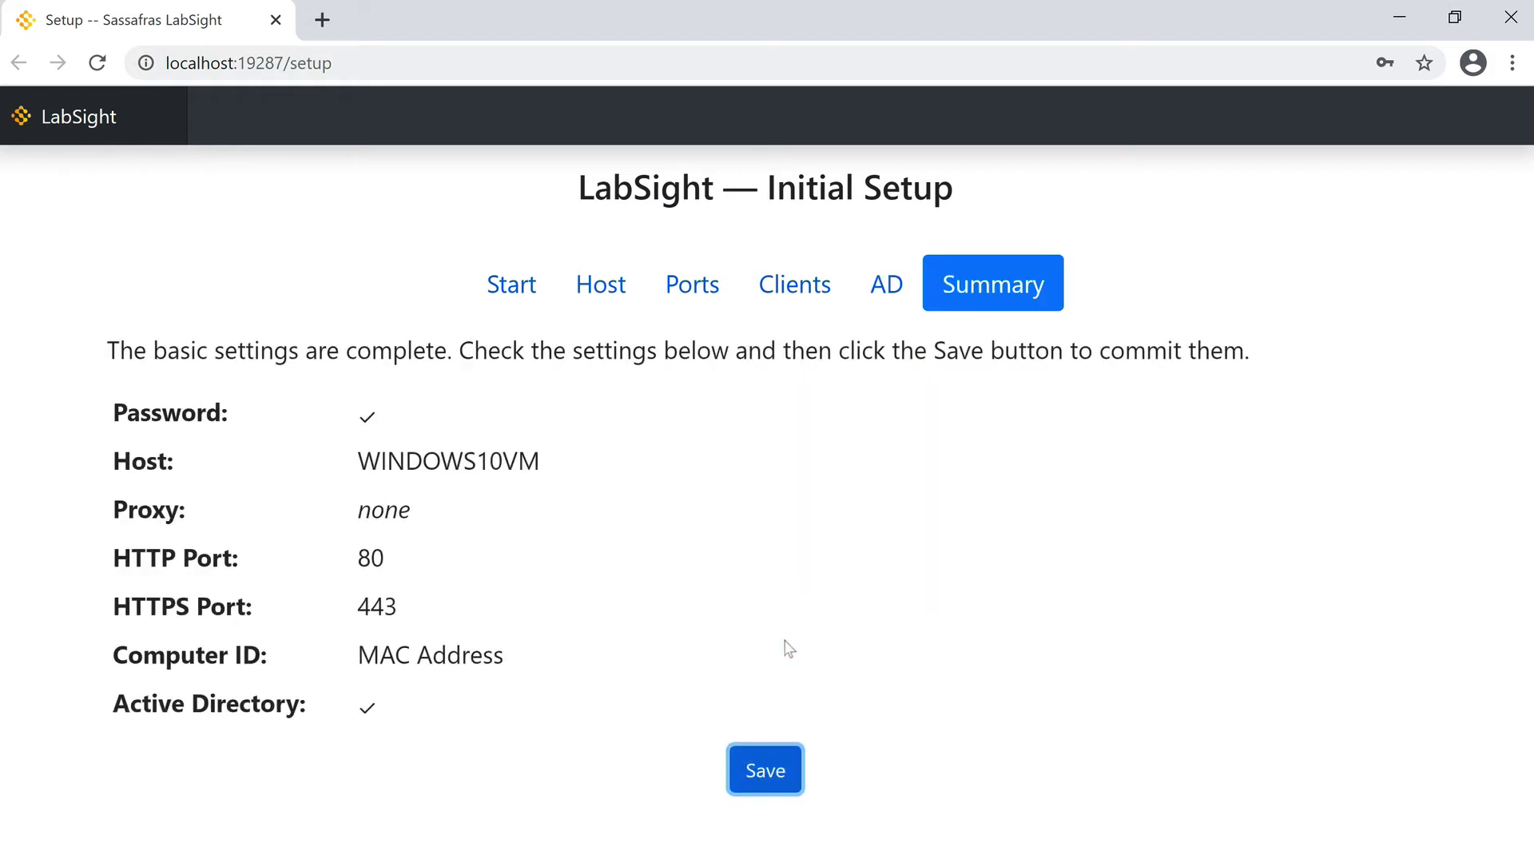
{"action": "left_click", "coordinate": [768, 772]}
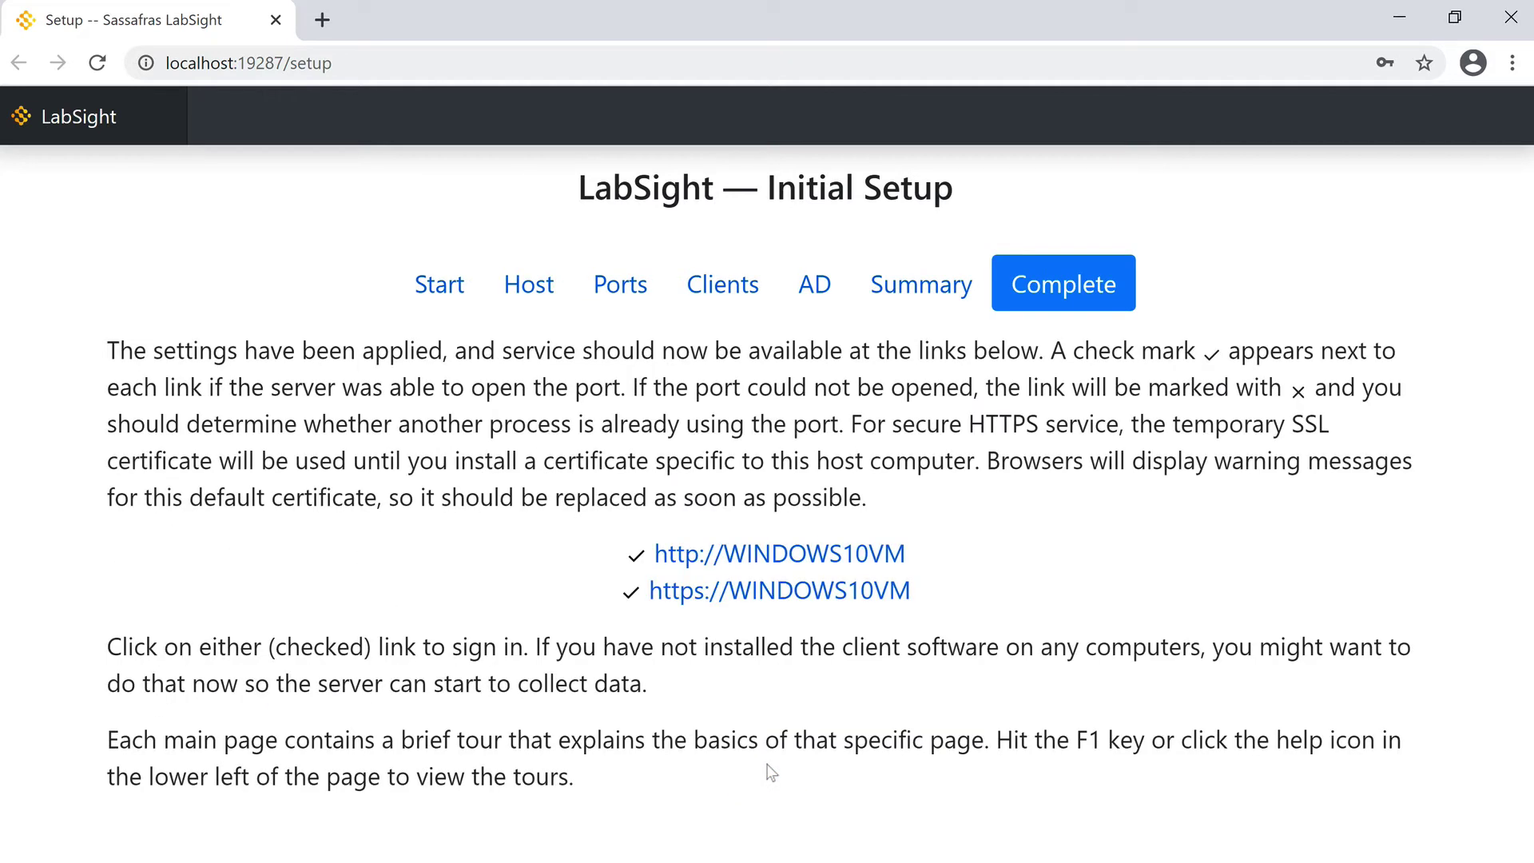
{"action": "left_click", "coordinate": [767, 596]}
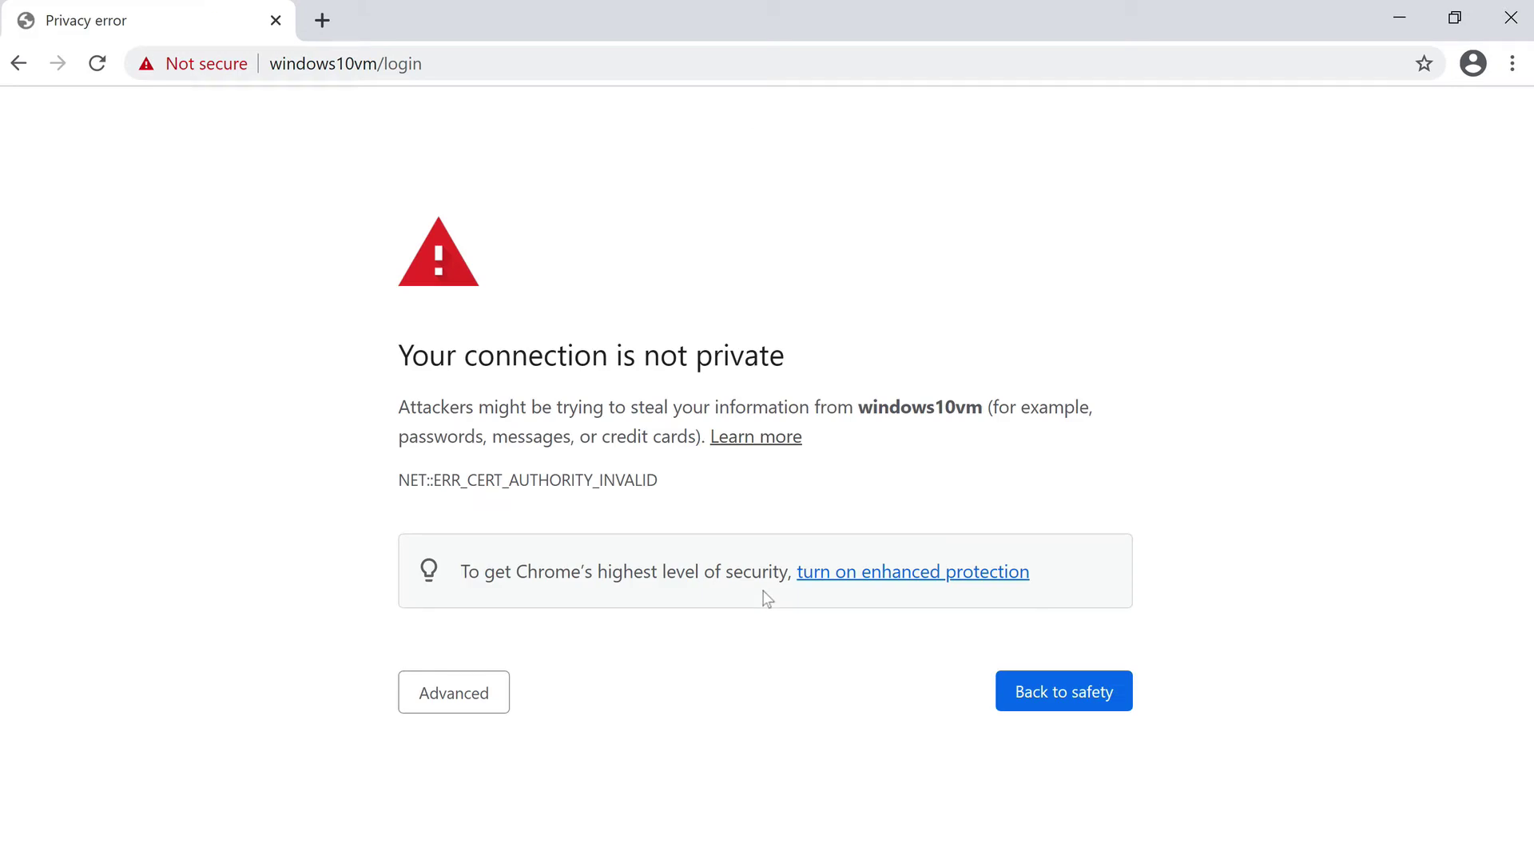
{"action": "left_click", "coordinate": [450, 690]}
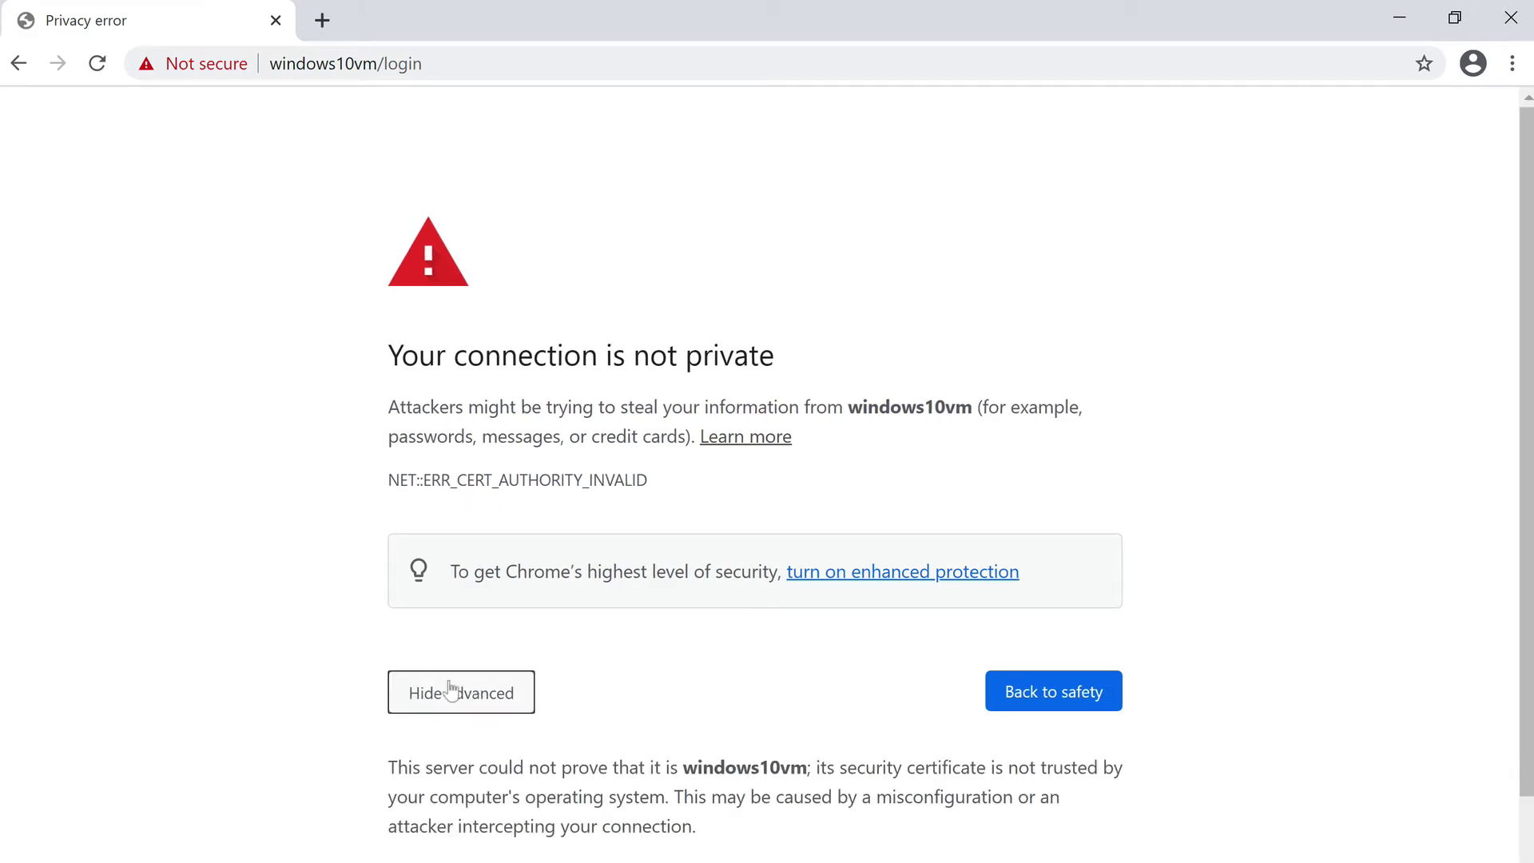
{"action": "scroll", "coordinate": [638, 724], "scroll_direction": "down", "scroll_amount": 1}
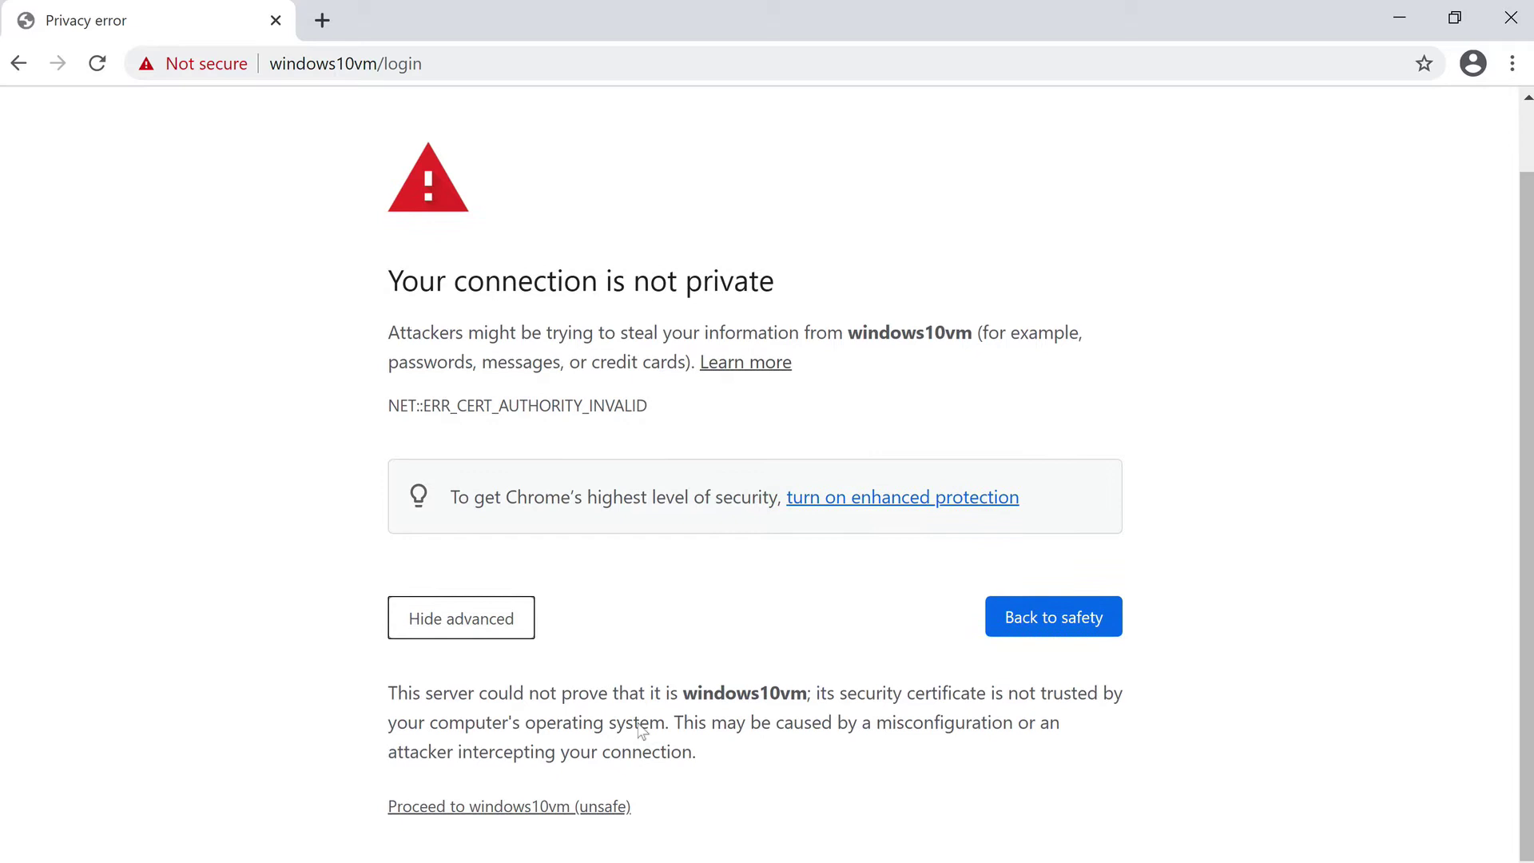
{"action": "left_click", "coordinate": [540, 808]}
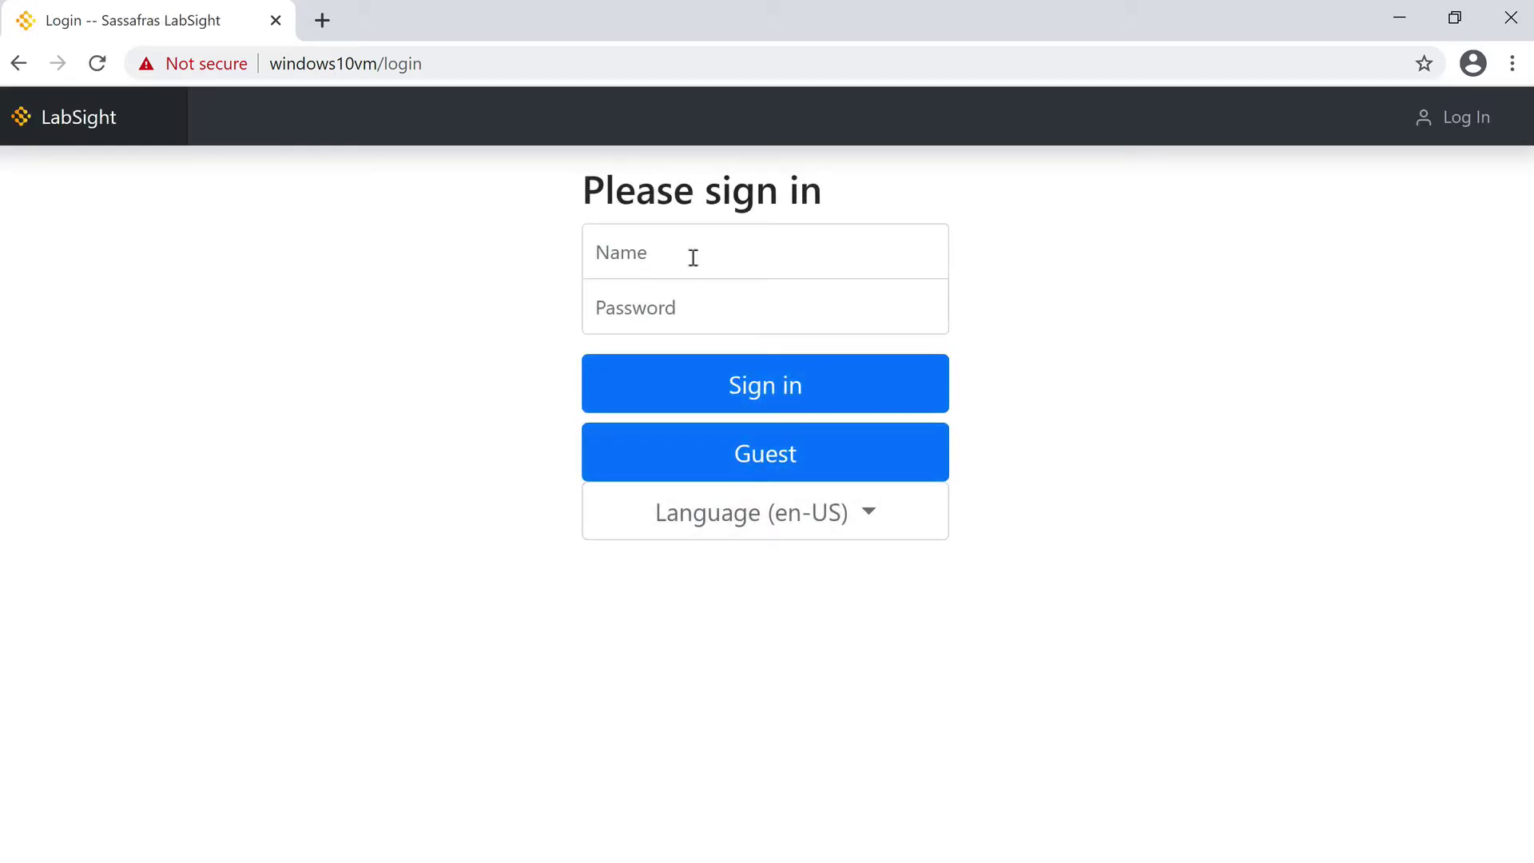
Step: Sign in to LabSight as Administrator with the account password
{"action": "left_click", "coordinate": [693, 256]}
{"action": "left_click", "coordinate": [697, 308]}
{"action": "left_click", "coordinate": [695, 312]}
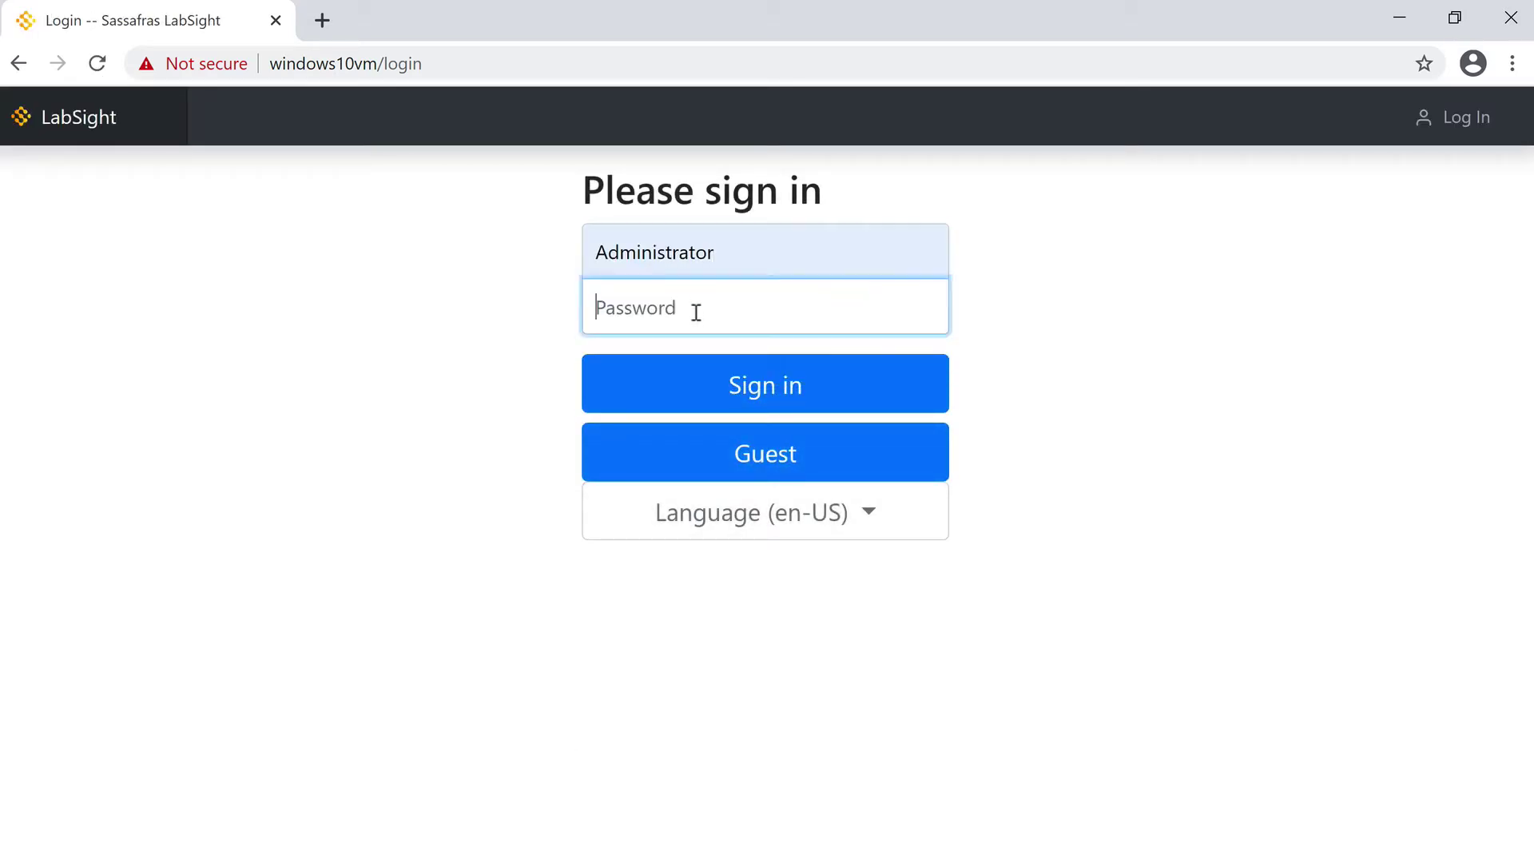
{"action": "type", "text": "••••••••••••••••"}
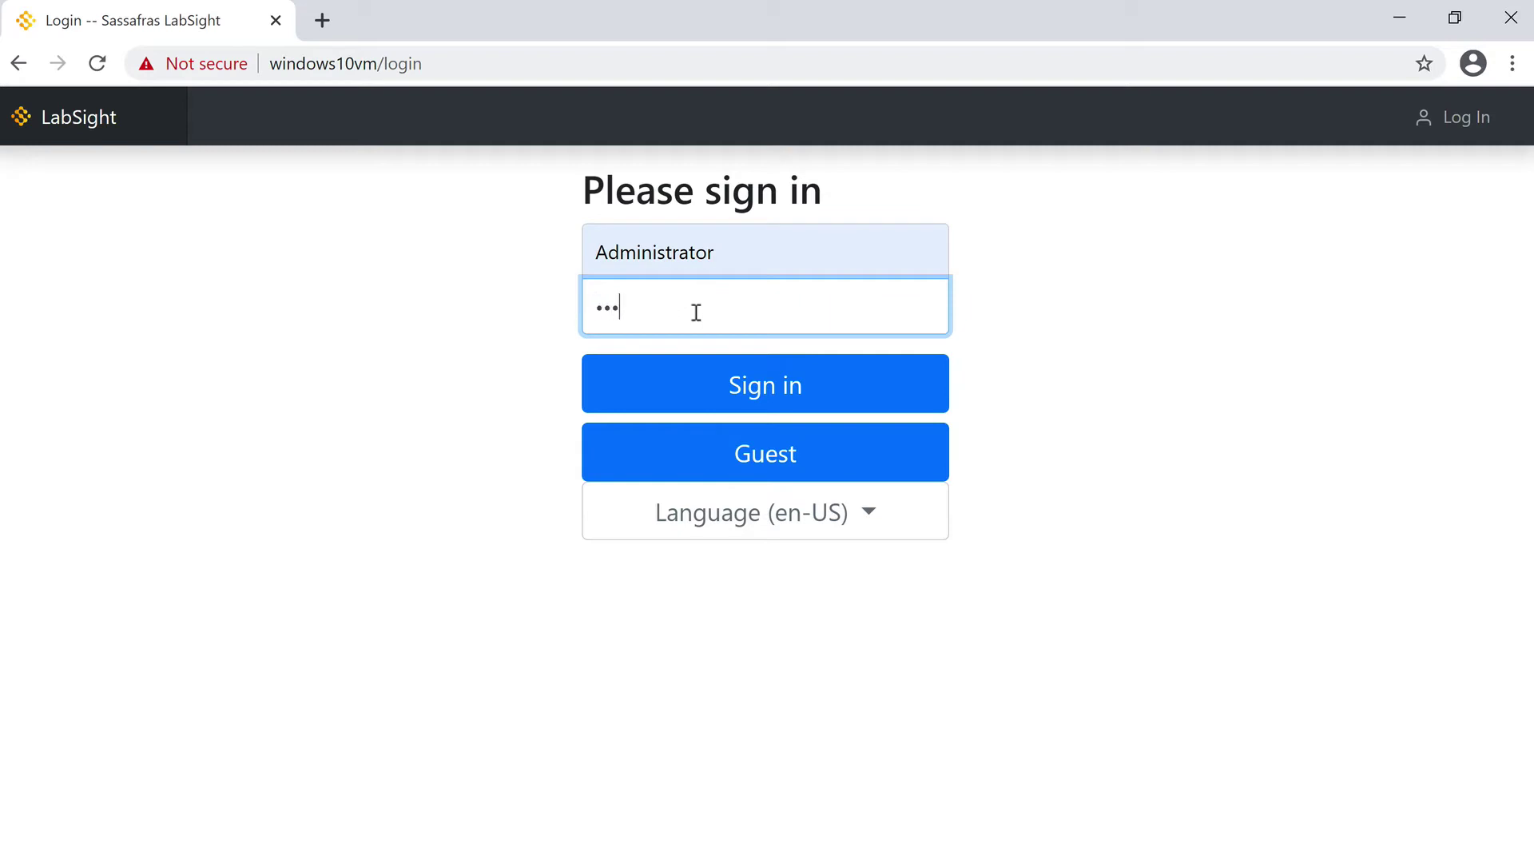
{"action": "key", "text": "Return"}
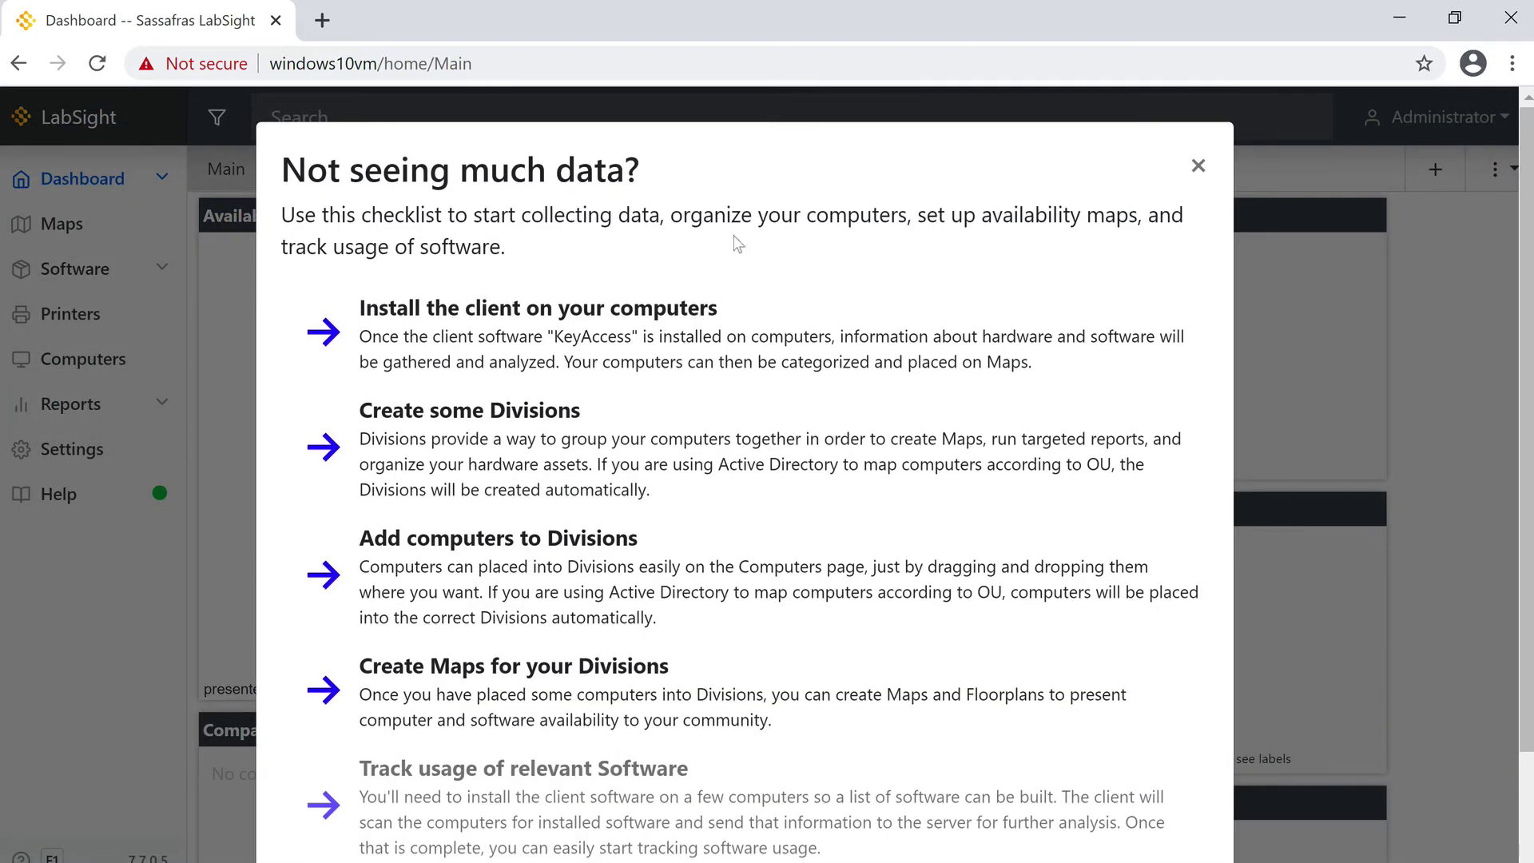
Step: Read through the getting-started checklist, dismiss it, and look over the Main dashboard
{"action": "scroll", "coordinate": [987, 784], "scroll_direction": "down", "scroll_amount": 2}
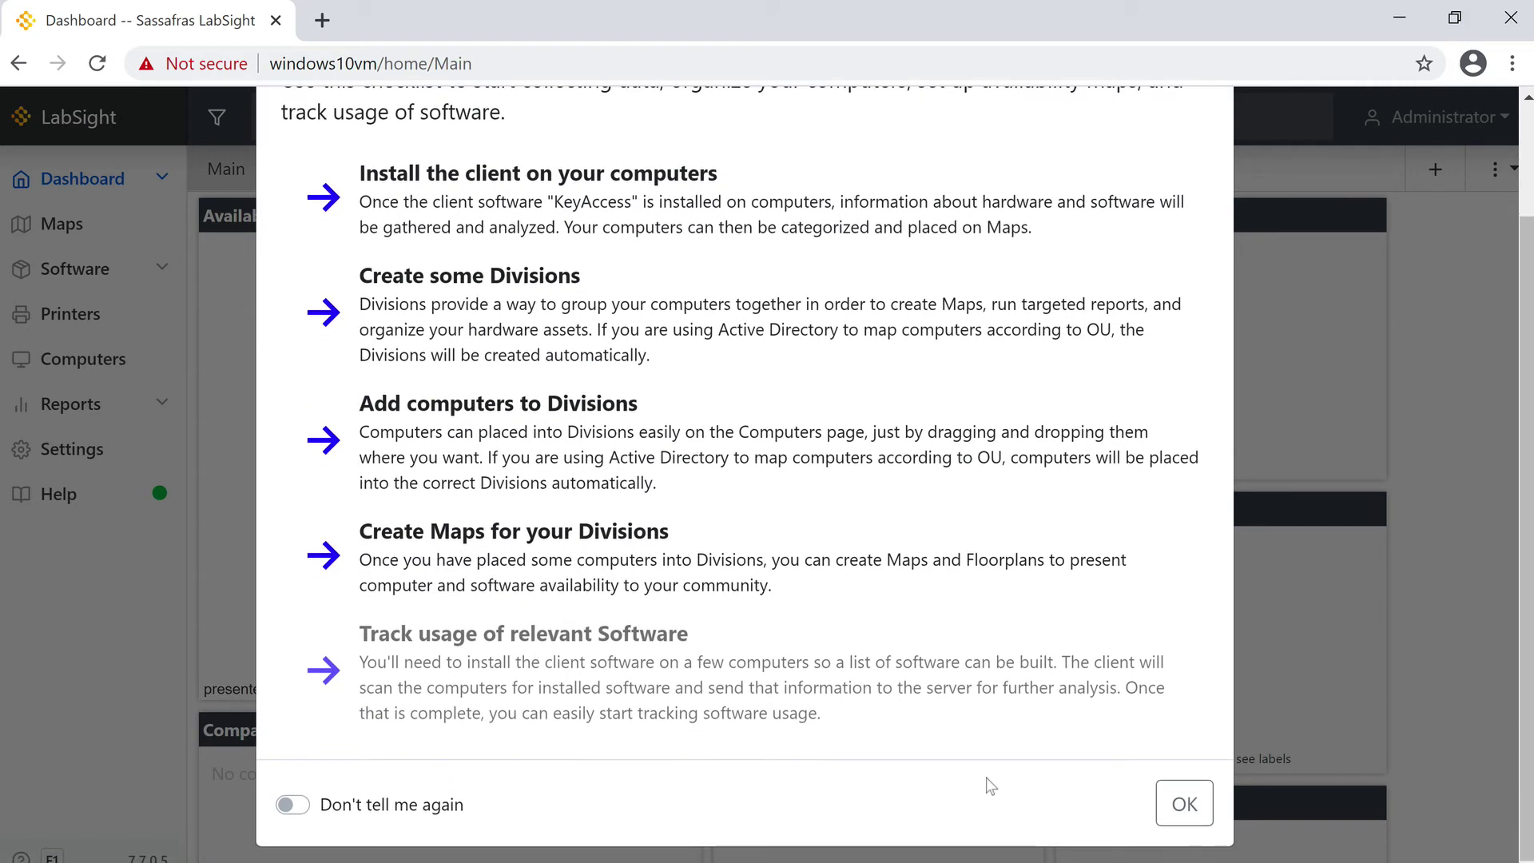
{"action": "left_click", "coordinate": [1185, 804]}
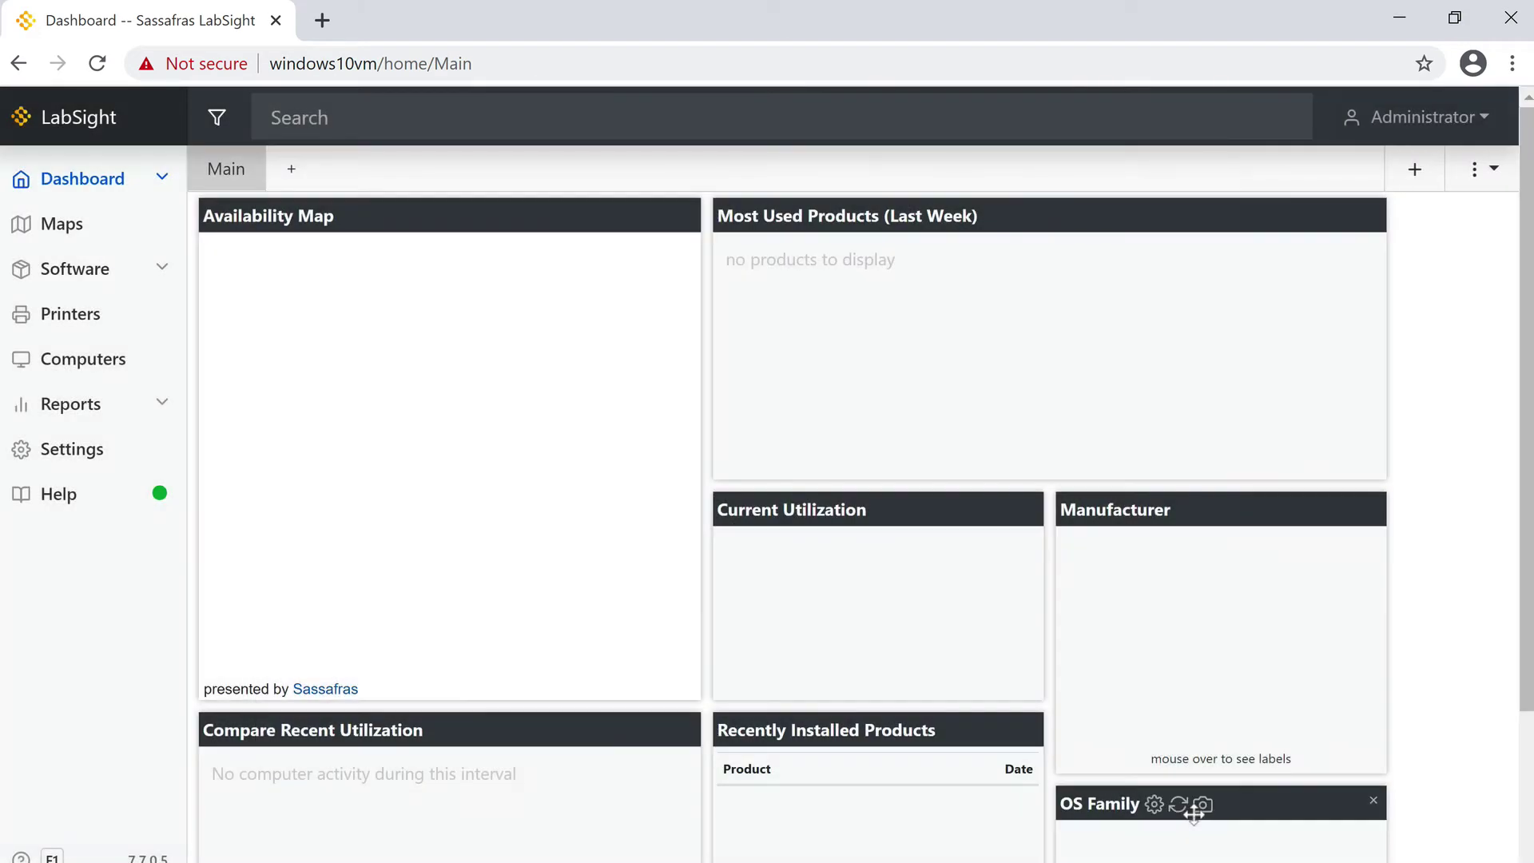
{"action": "scroll", "coordinate": [1193, 812], "scroll_direction": "down", "scroll_amount": 2}
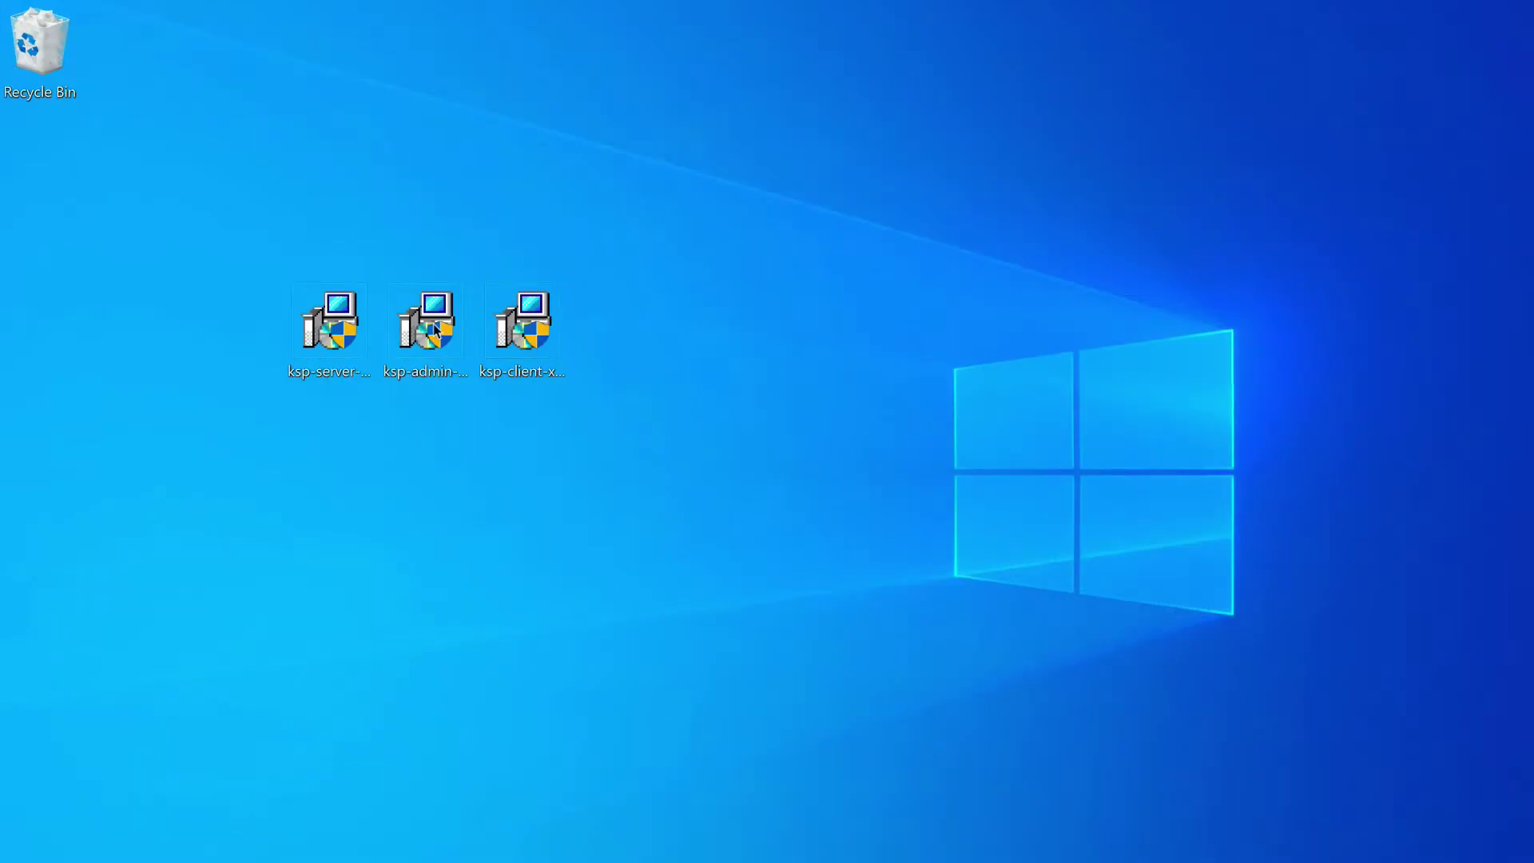
Step: Run the ksp-admin-x64.exe installer, allow it to make changes to the device, and complete the Admin setup wizard
{"action": "left_click", "coordinate": [436, 330]}
{"action": "double_click", "coordinate": [435, 330]}
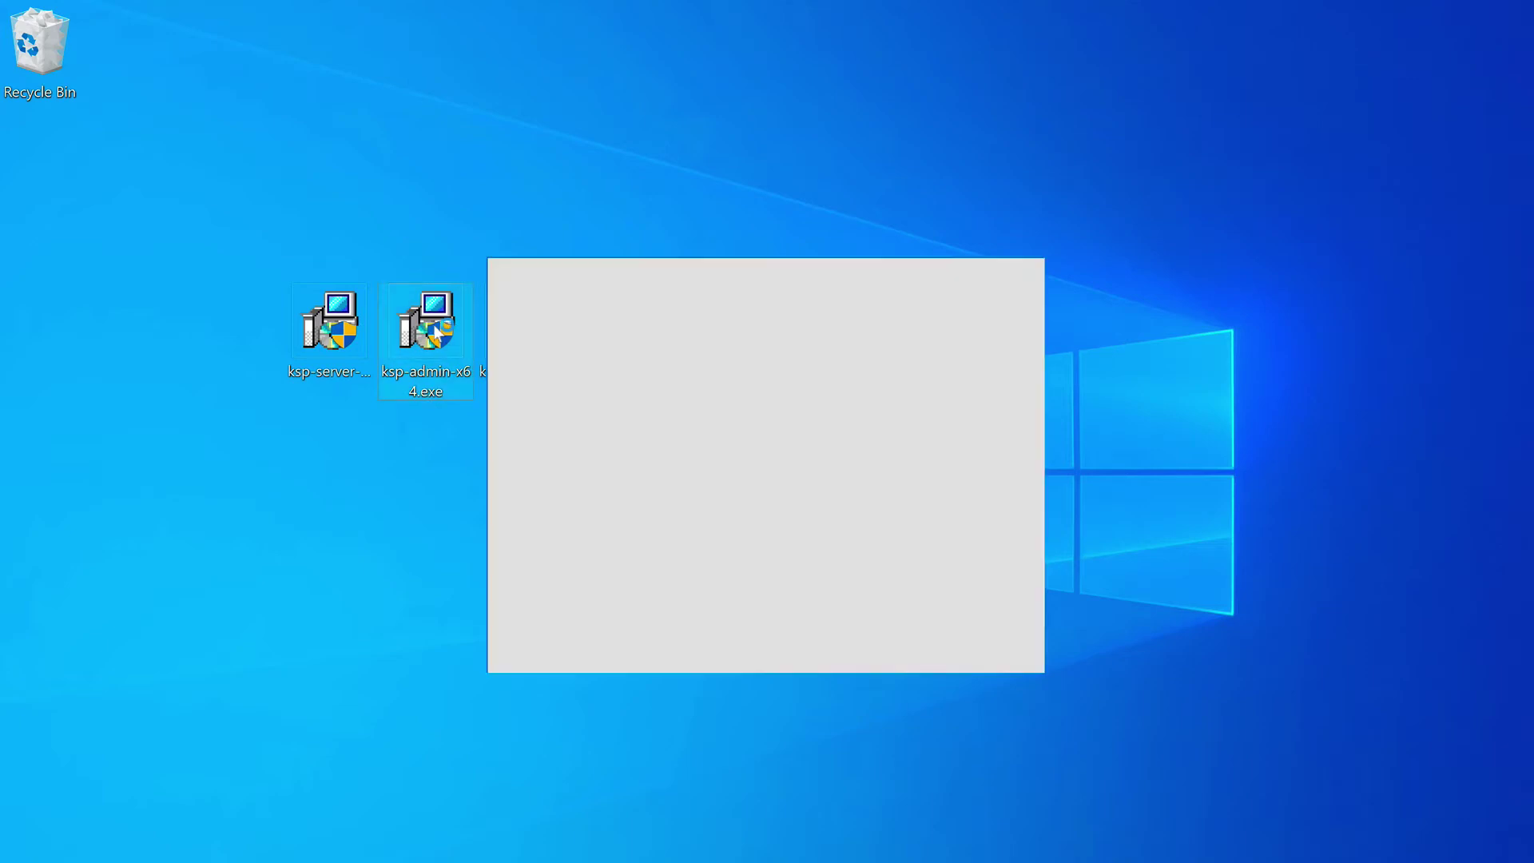
{"action": "left_click", "coordinate": [655, 622]}
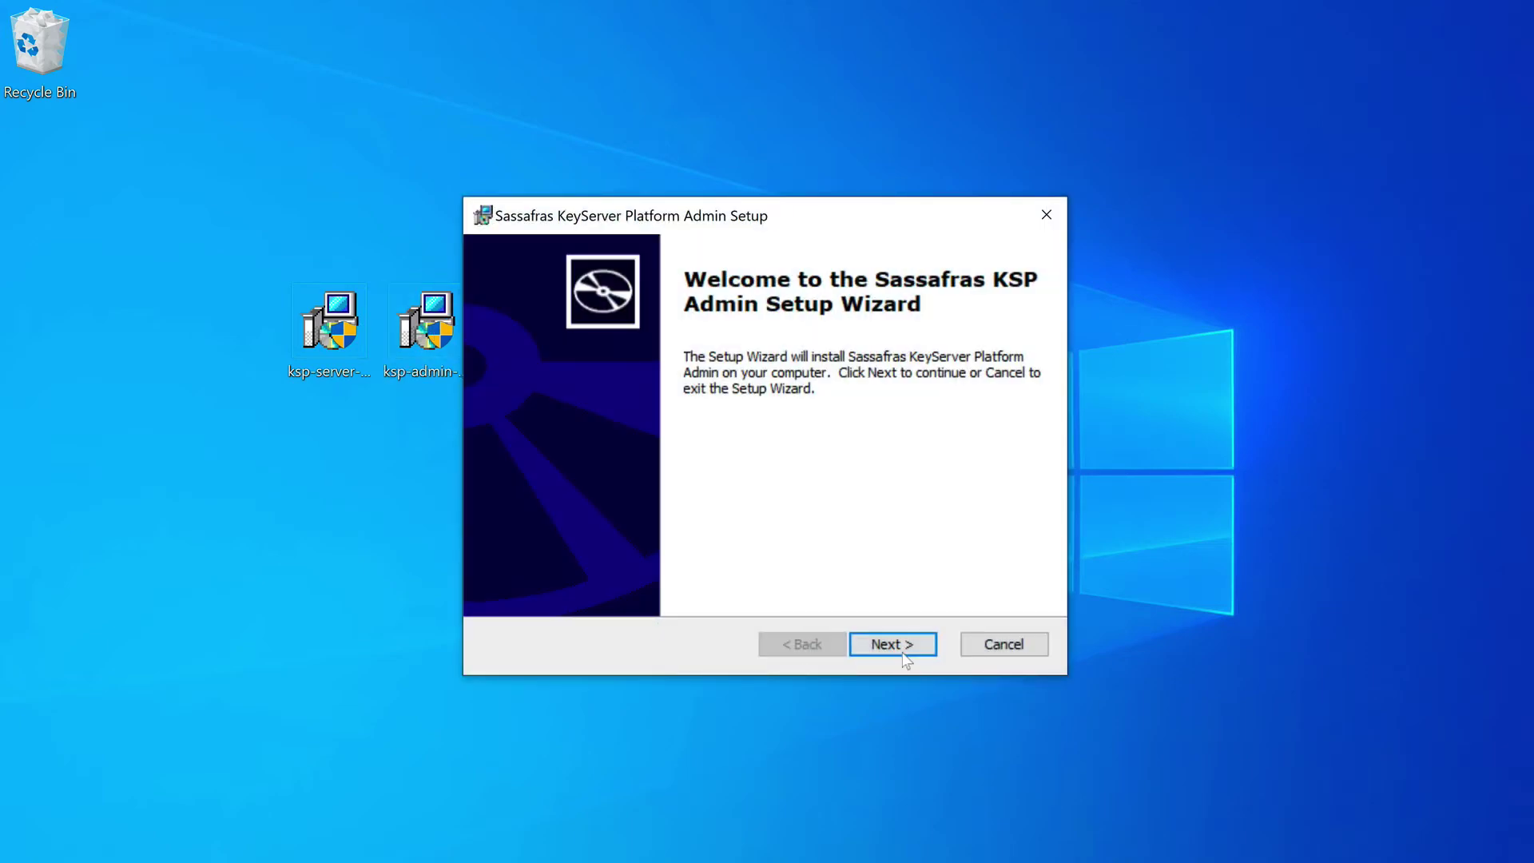
{"action": "left_click", "coordinate": [904, 653]}
{"action": "left_click", "coordinate": [903, 653]}
{"action": "left_click", "coordinate": [904, 654]}
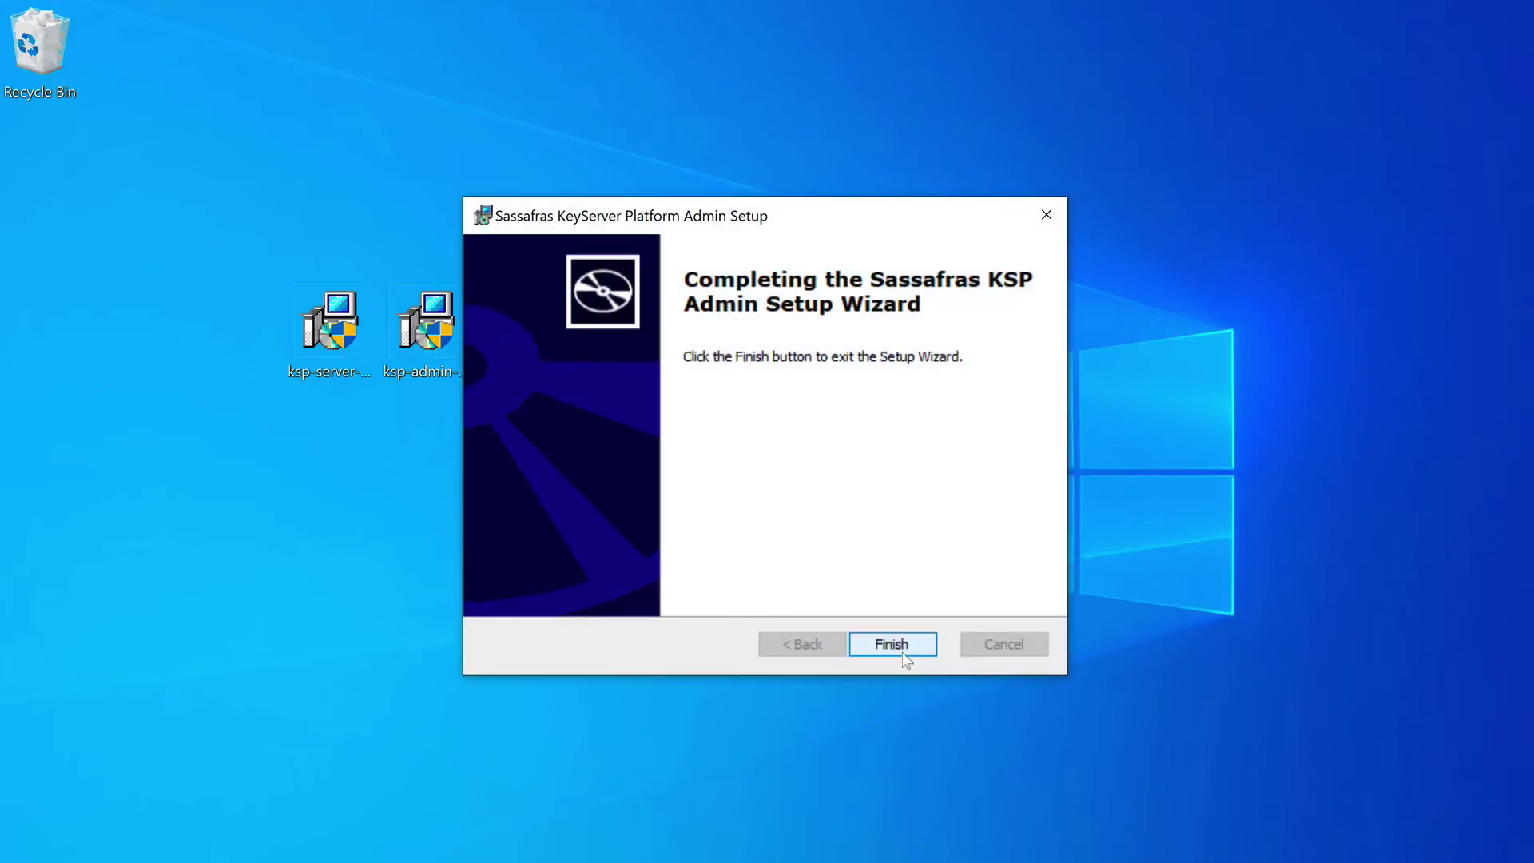
{"action": "left_click", "coordinate": [895, 647]}
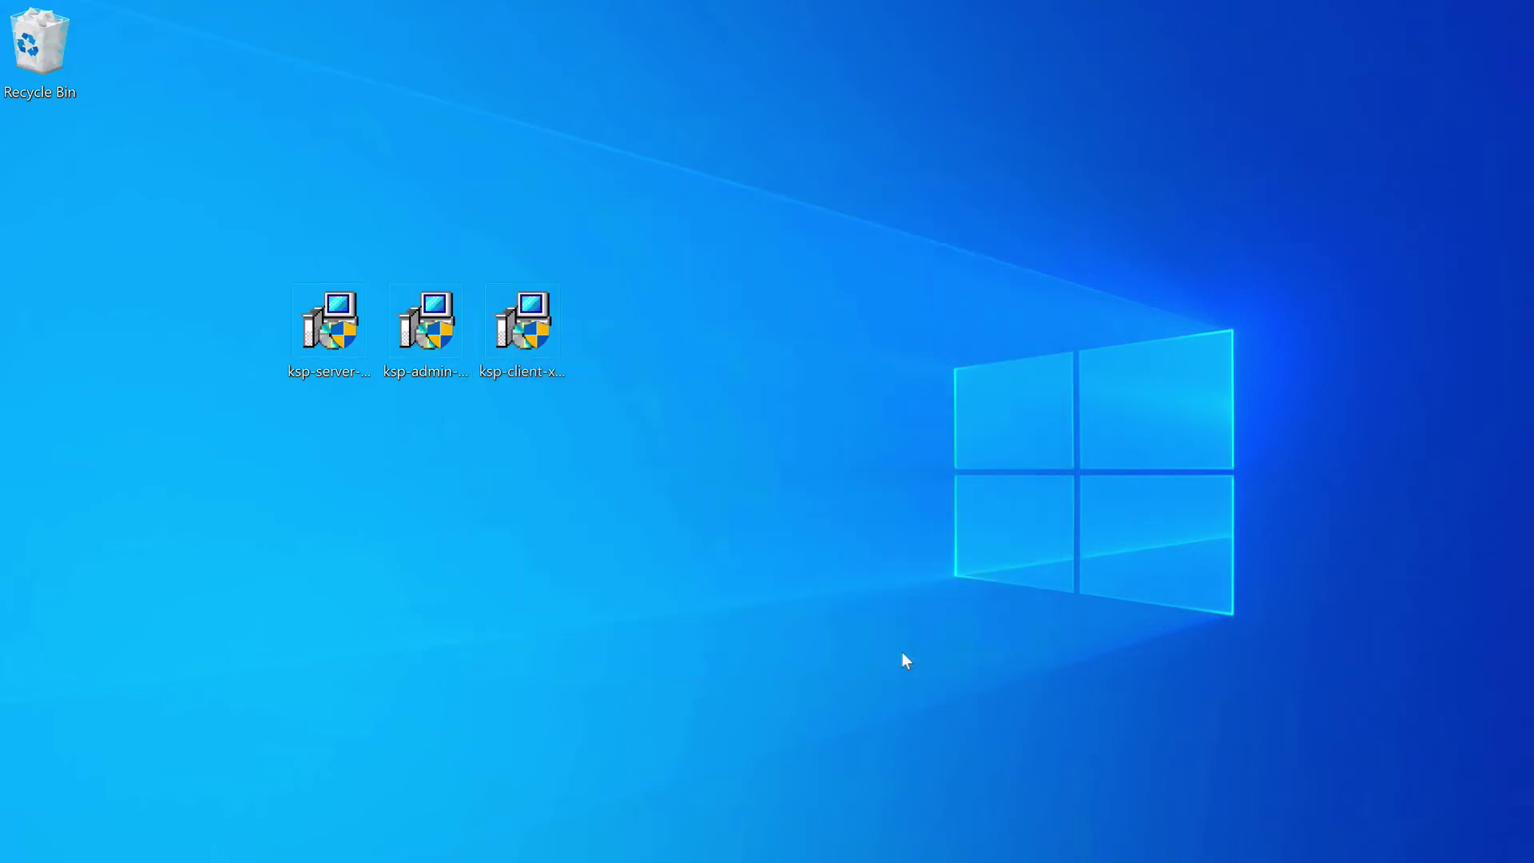
Step: Run the ksp-client installer with device changes allowed, set the KeyServer host to localhost, complete the setup, and decline the immediate restart
{"action": "double_click", "coordinate": [538, 347]}
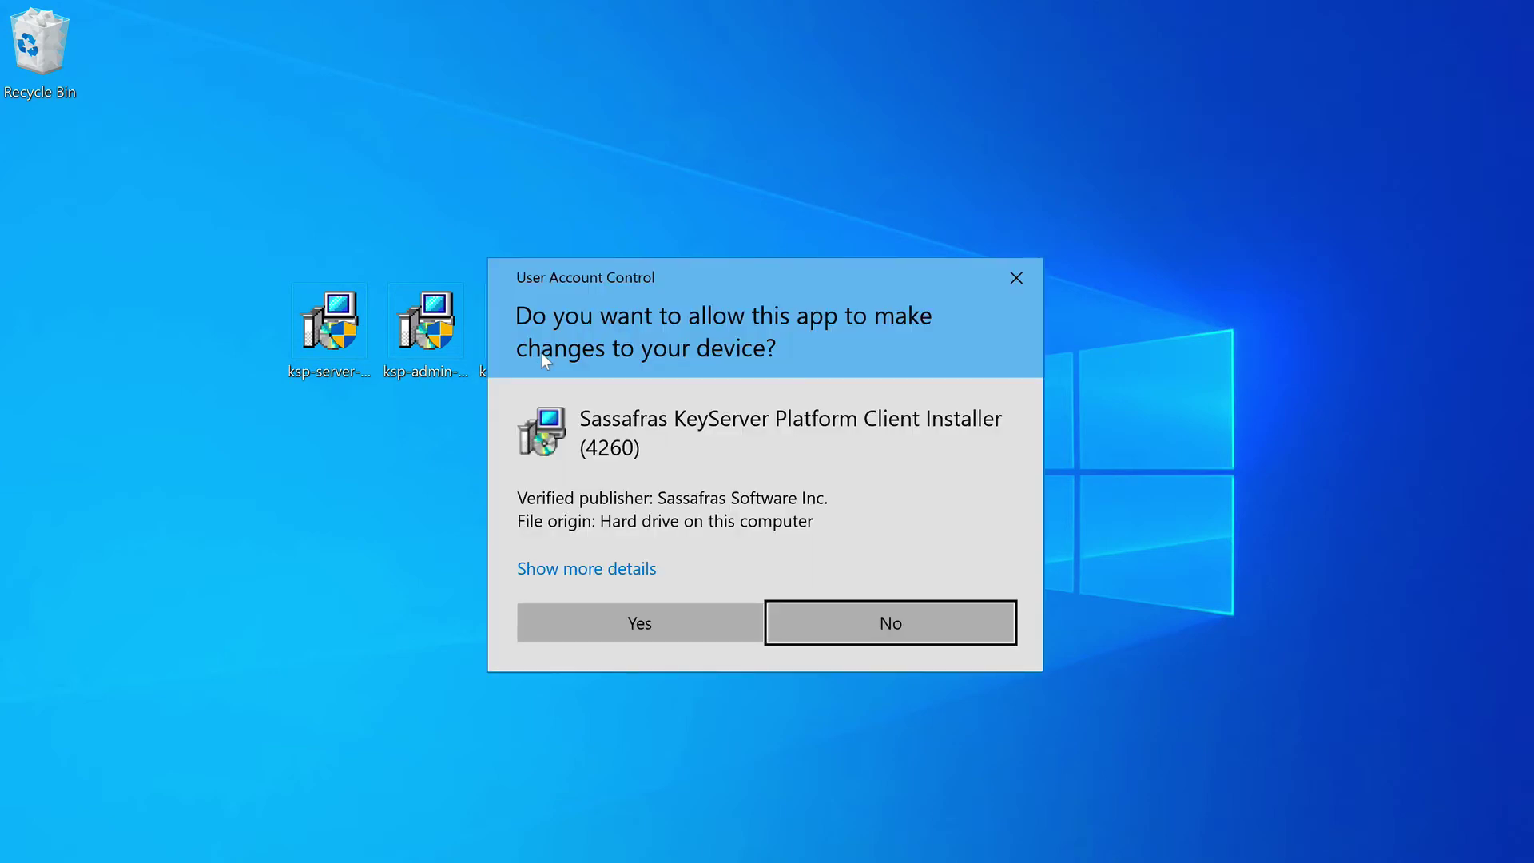
{"action": "left_click", "coordinate": [673, 614]}
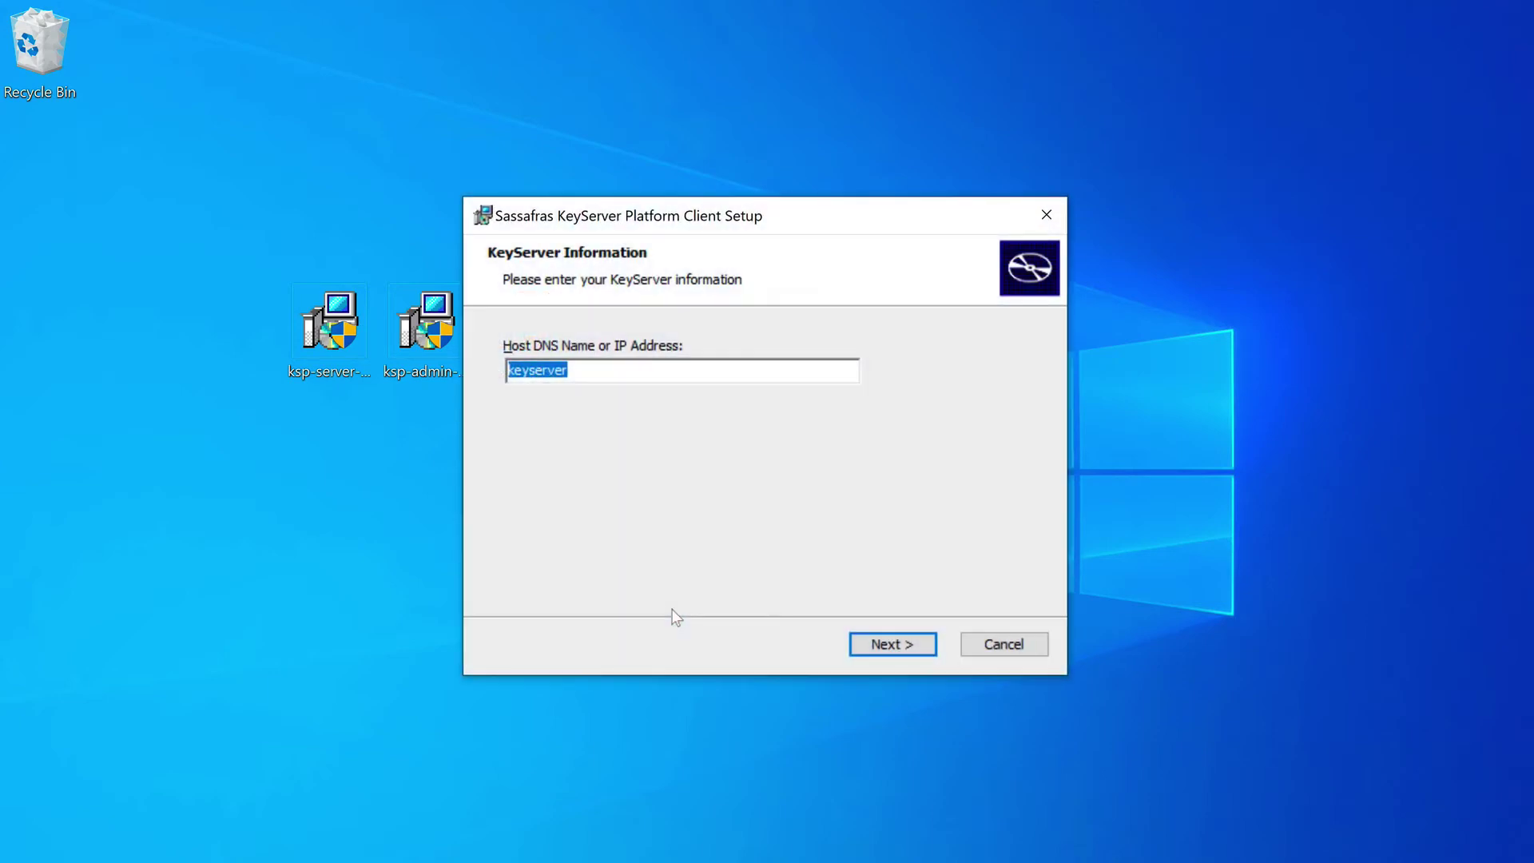
{"action": "type", "text": "localhost"}
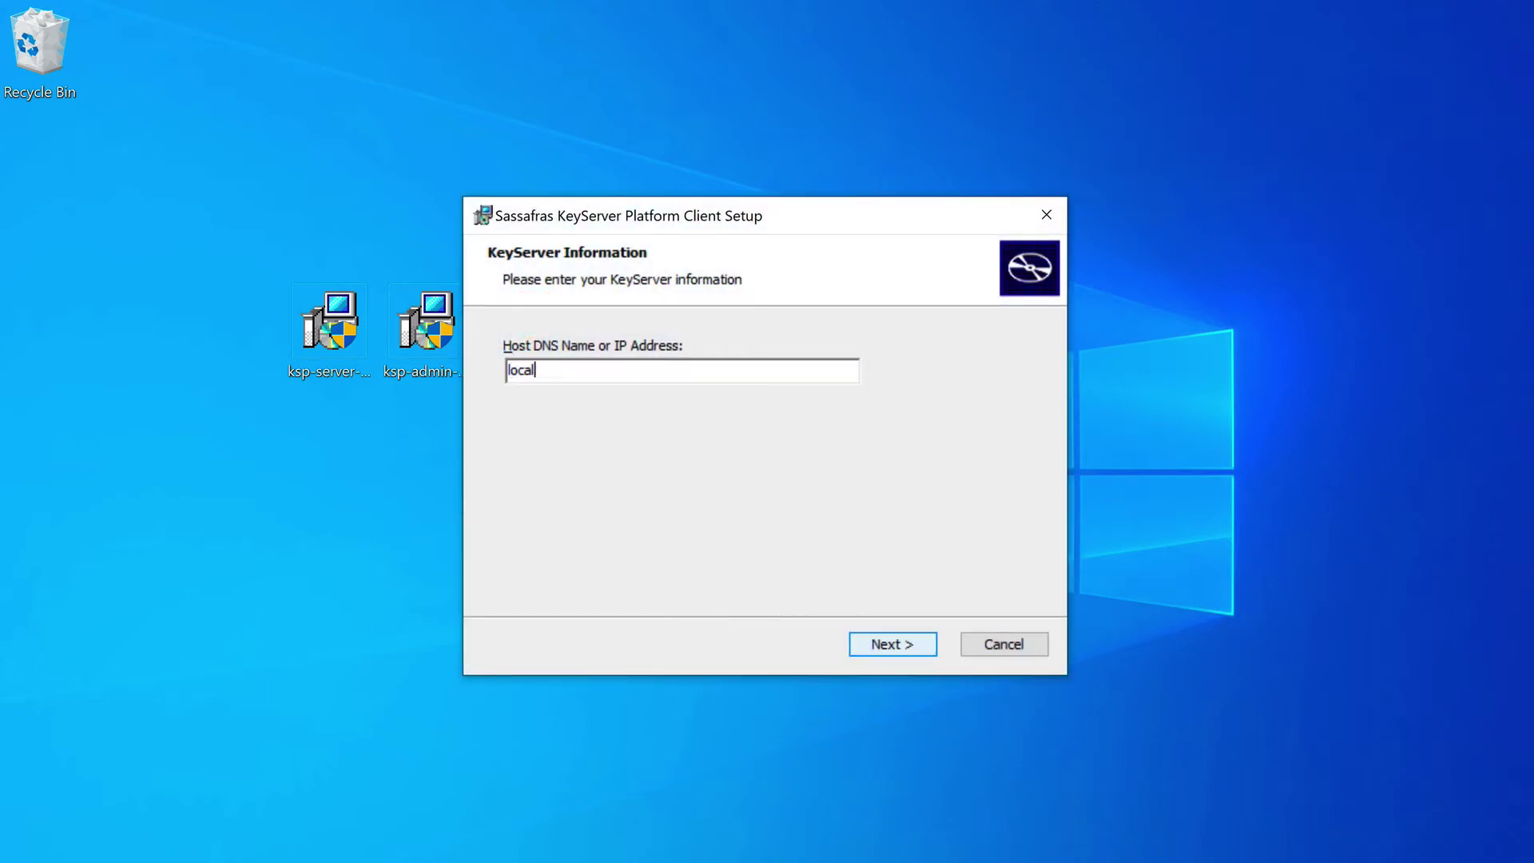
{"action": "left_click", "coordinate": [911, 650]}
{"action": "left_click", "coordinate": [911, 647]}
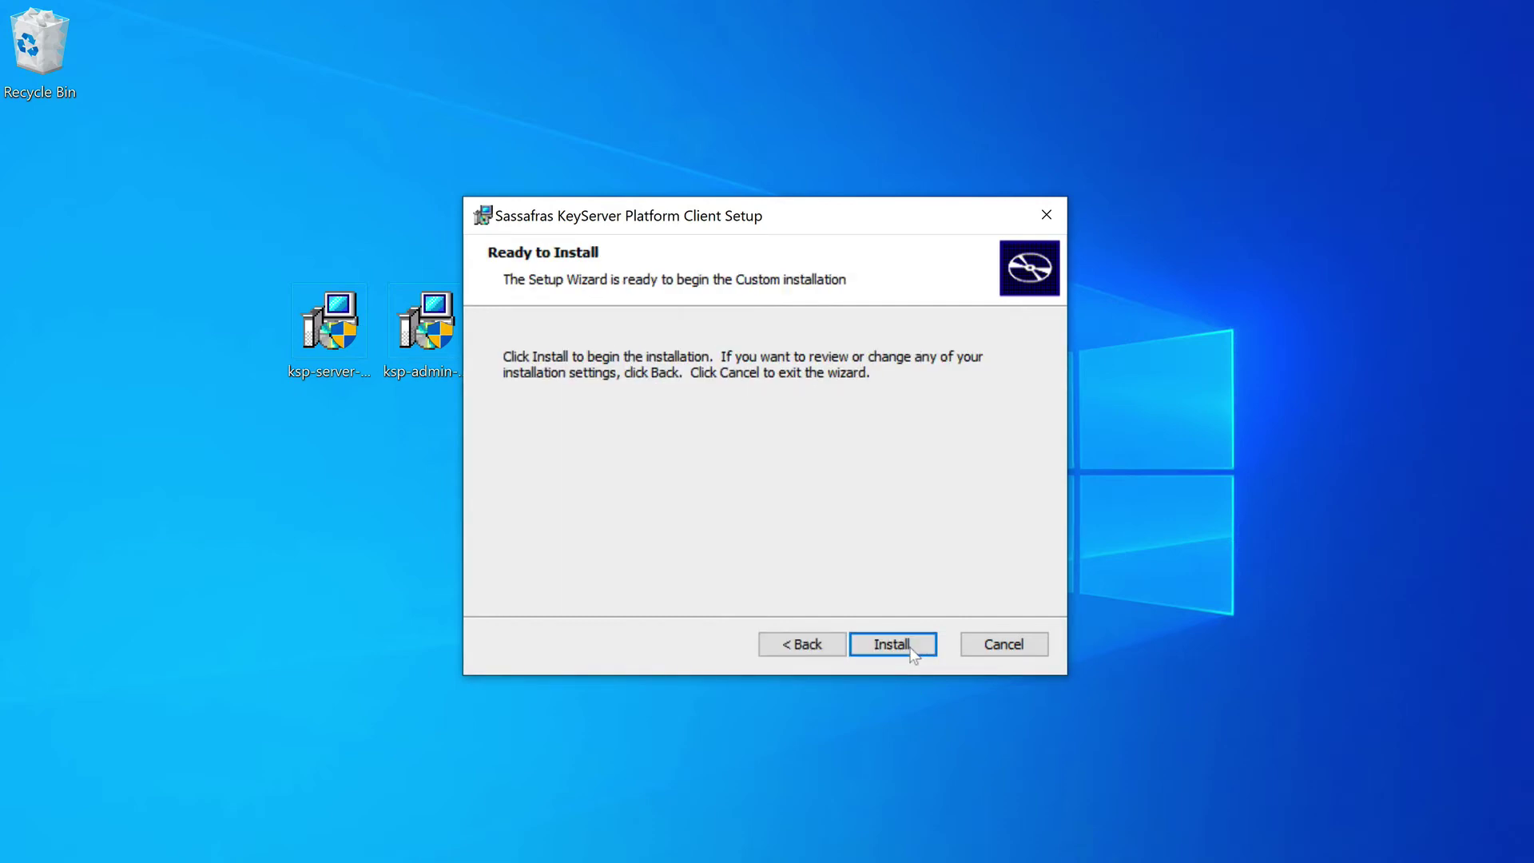
{"action": "left_click", "coordinate": [911, 647]}
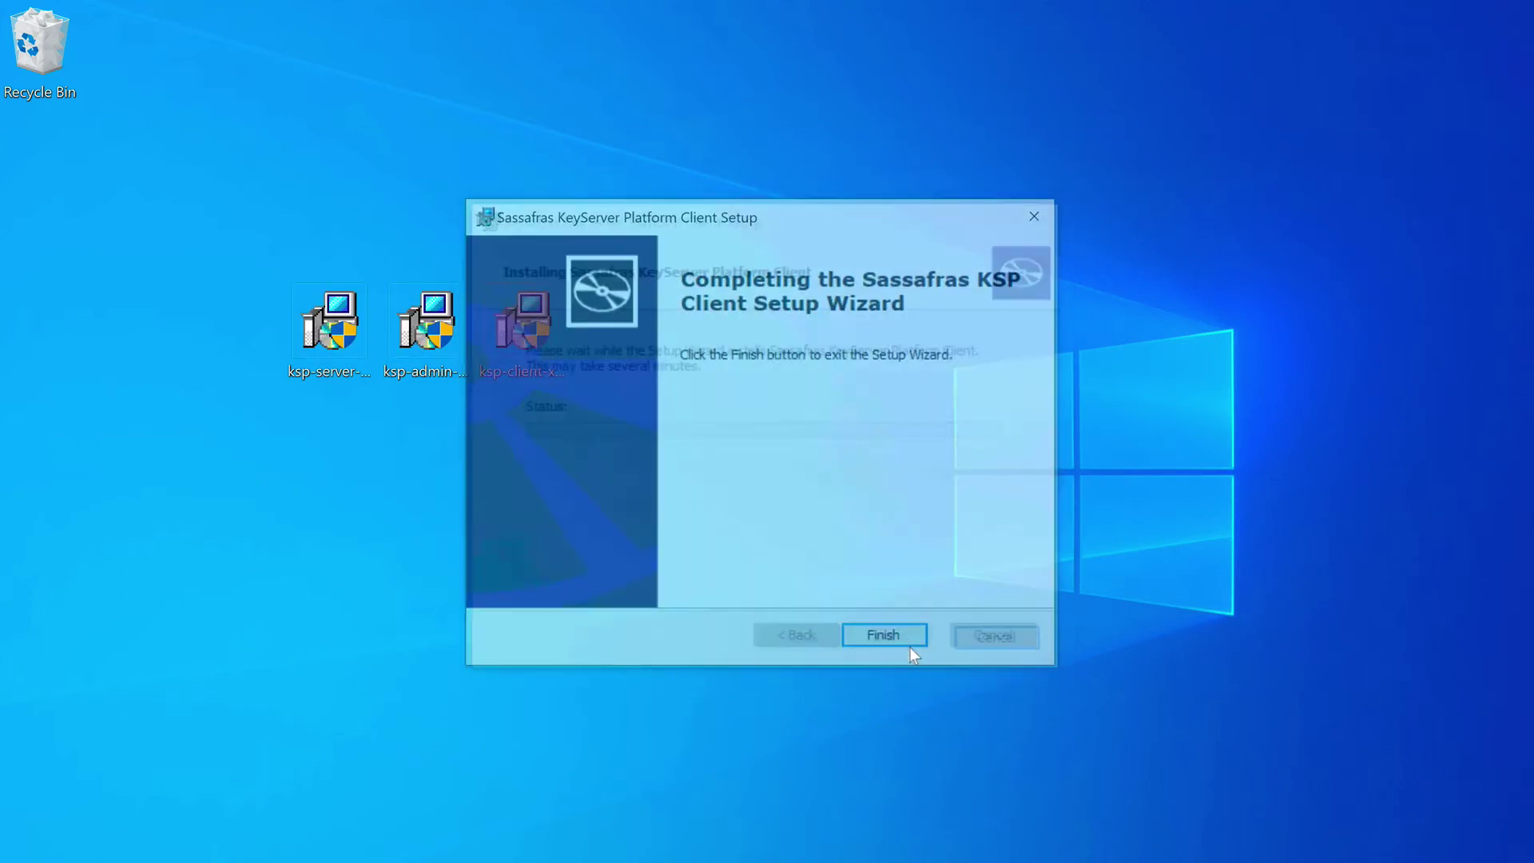
{"action": "left_click", "coordinate": [911, 648]}
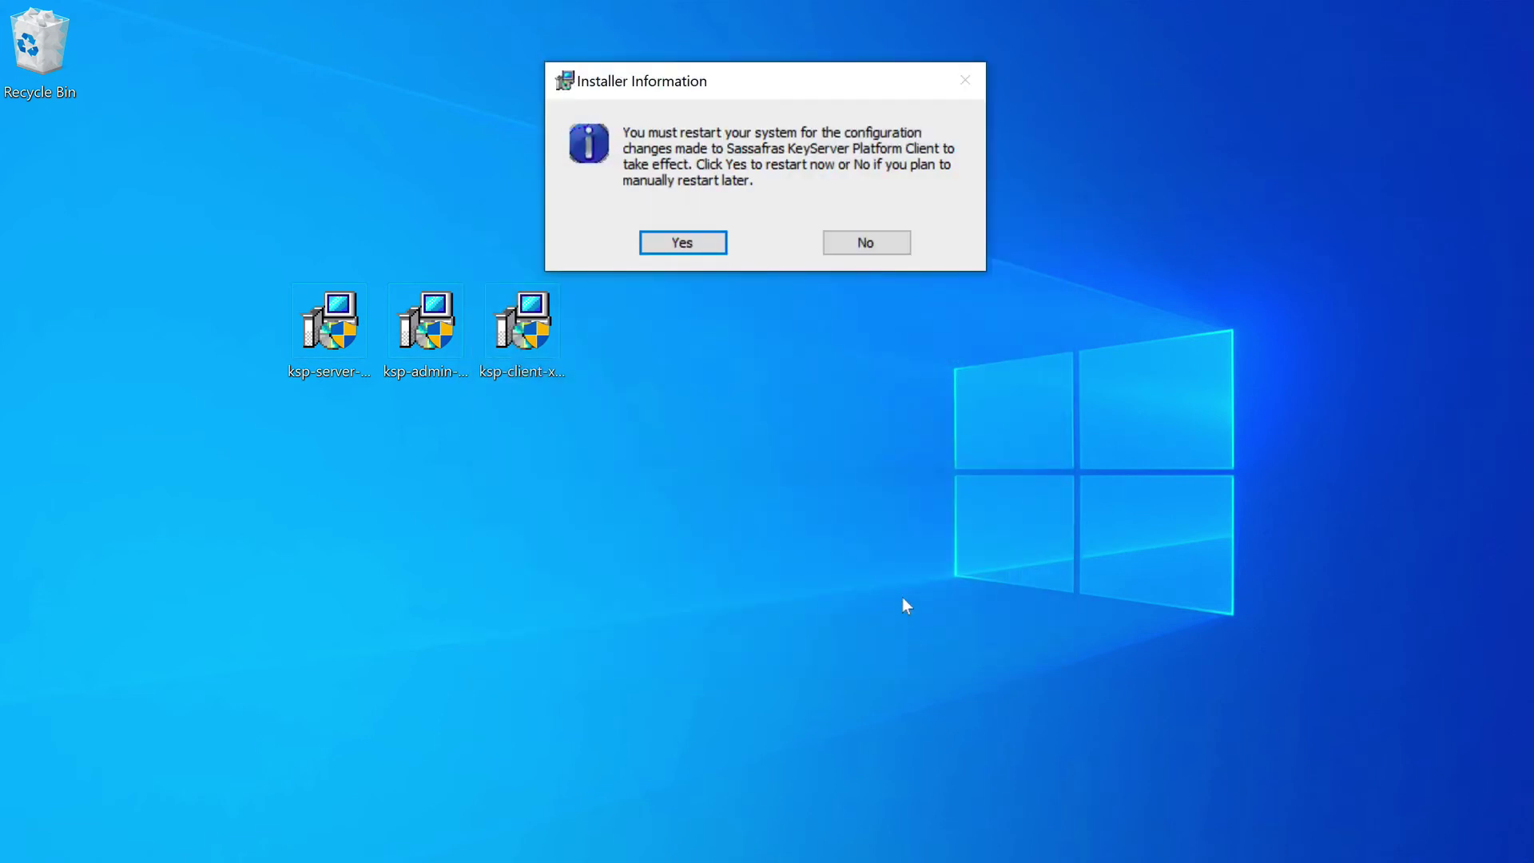
{"action": "left_click", "coordinate": [859, 246]}
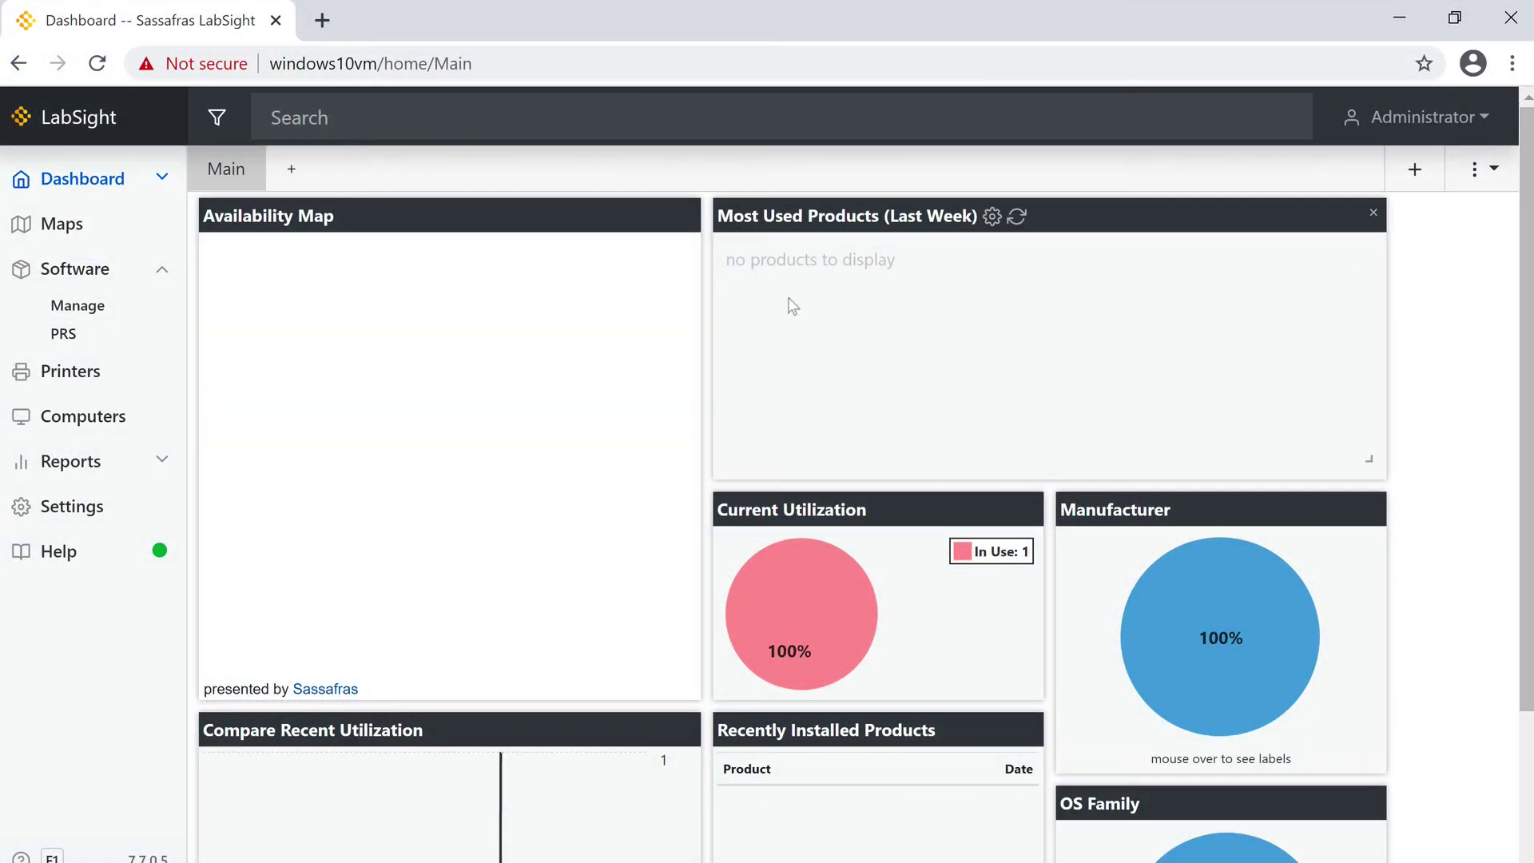
Step: Open the WINDOWS10VM computer record in LabSight and review its Information, Categorization, Asset and Software details
{"action": "left_click", "coordinate": [100, 423]}
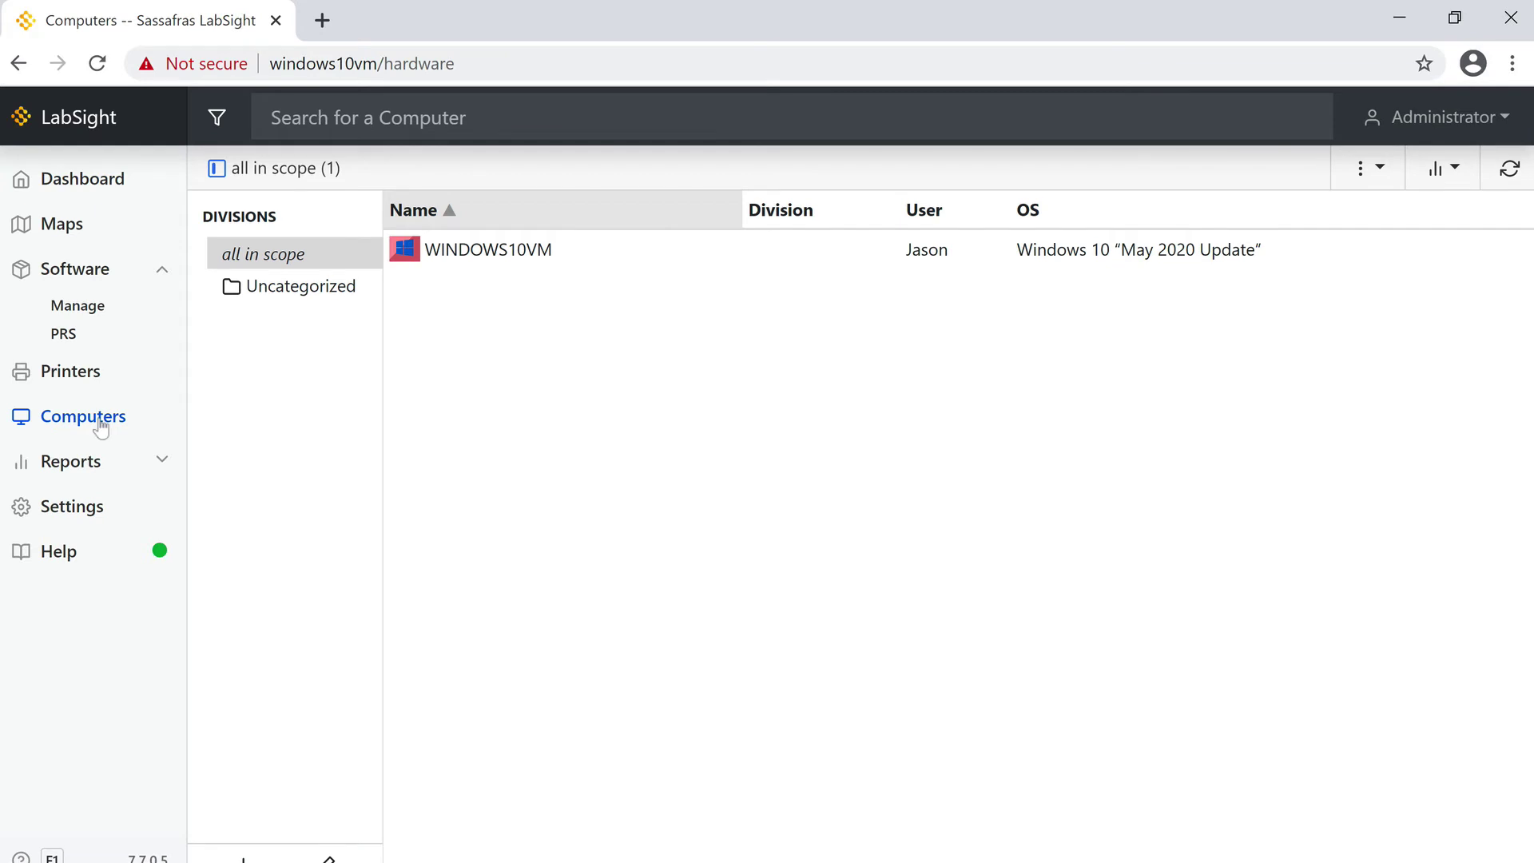
{"action": "left_click", "coordinate": [488, 256]}
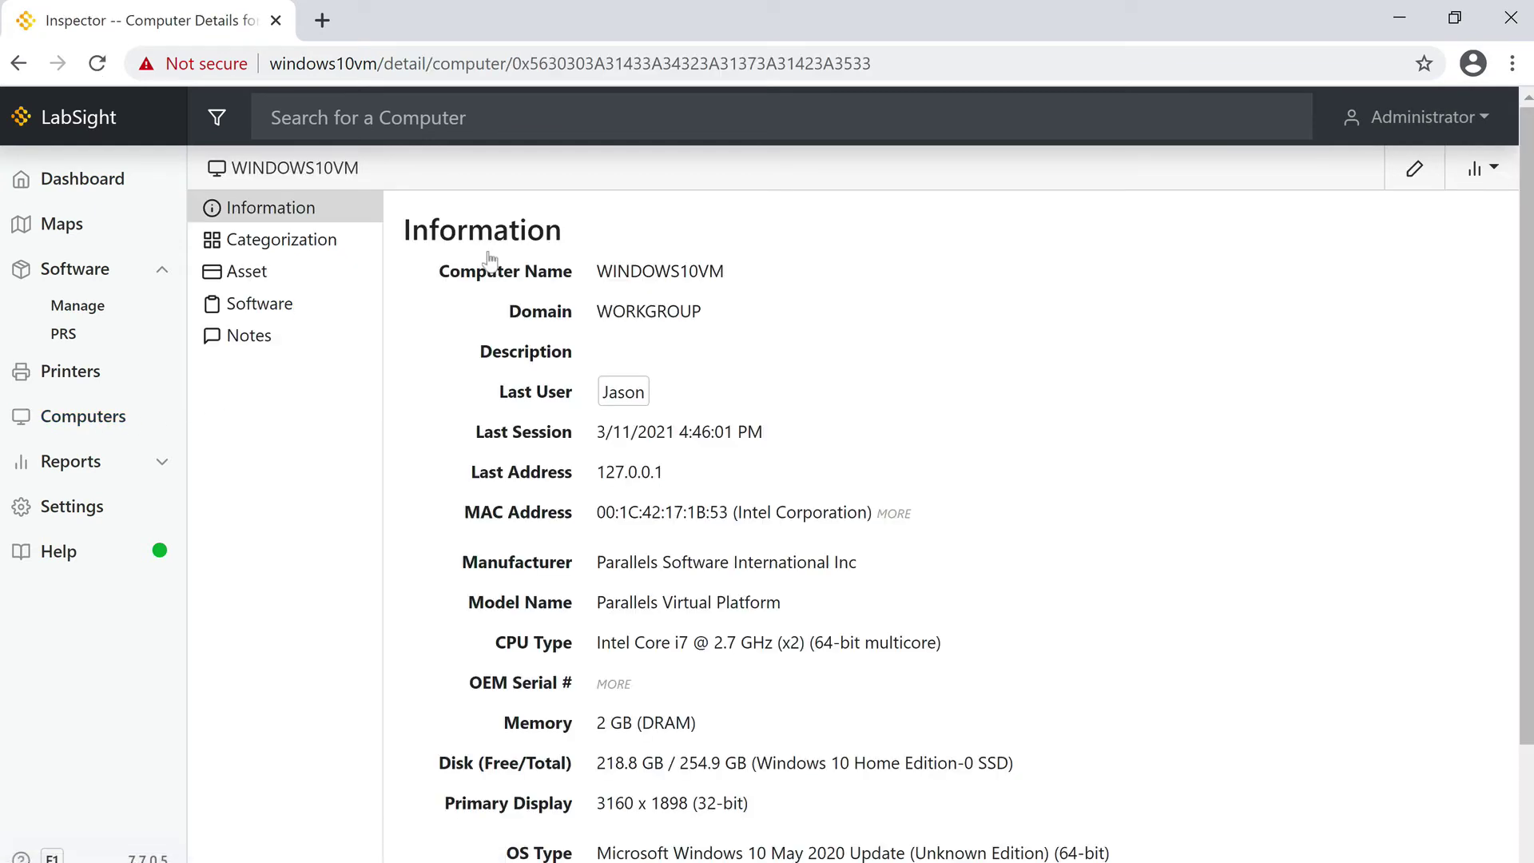
{"action": "scroll", "coordinate": [1114, 394], "scroll_direction": "down", "scroll_amount": 2}
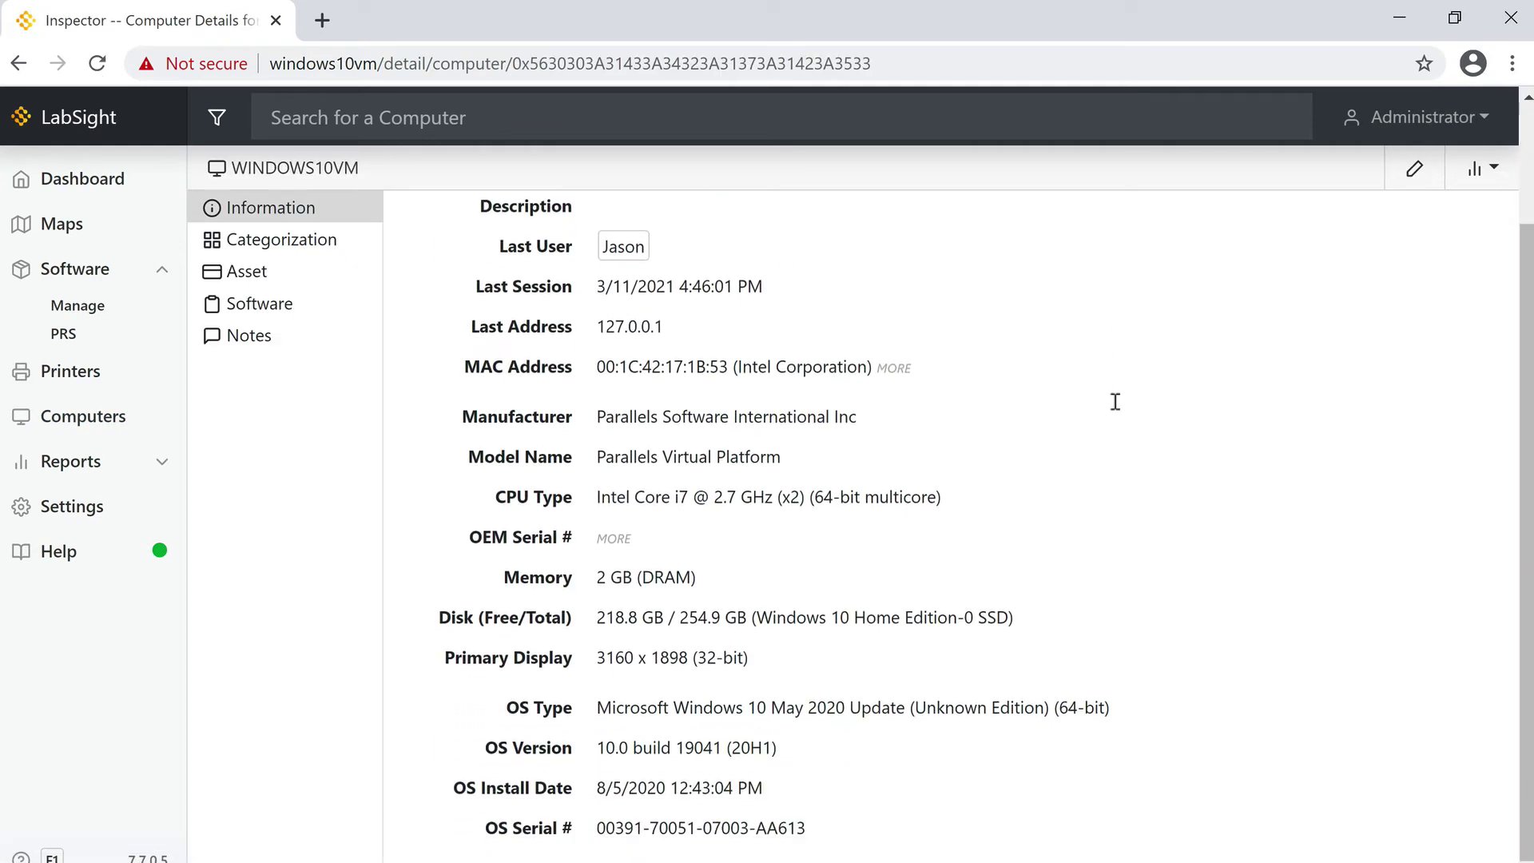
{"action": "left_click", "coordinate": [329, 244]}
{"action": "left_click", "coordinate": [262, 274]}
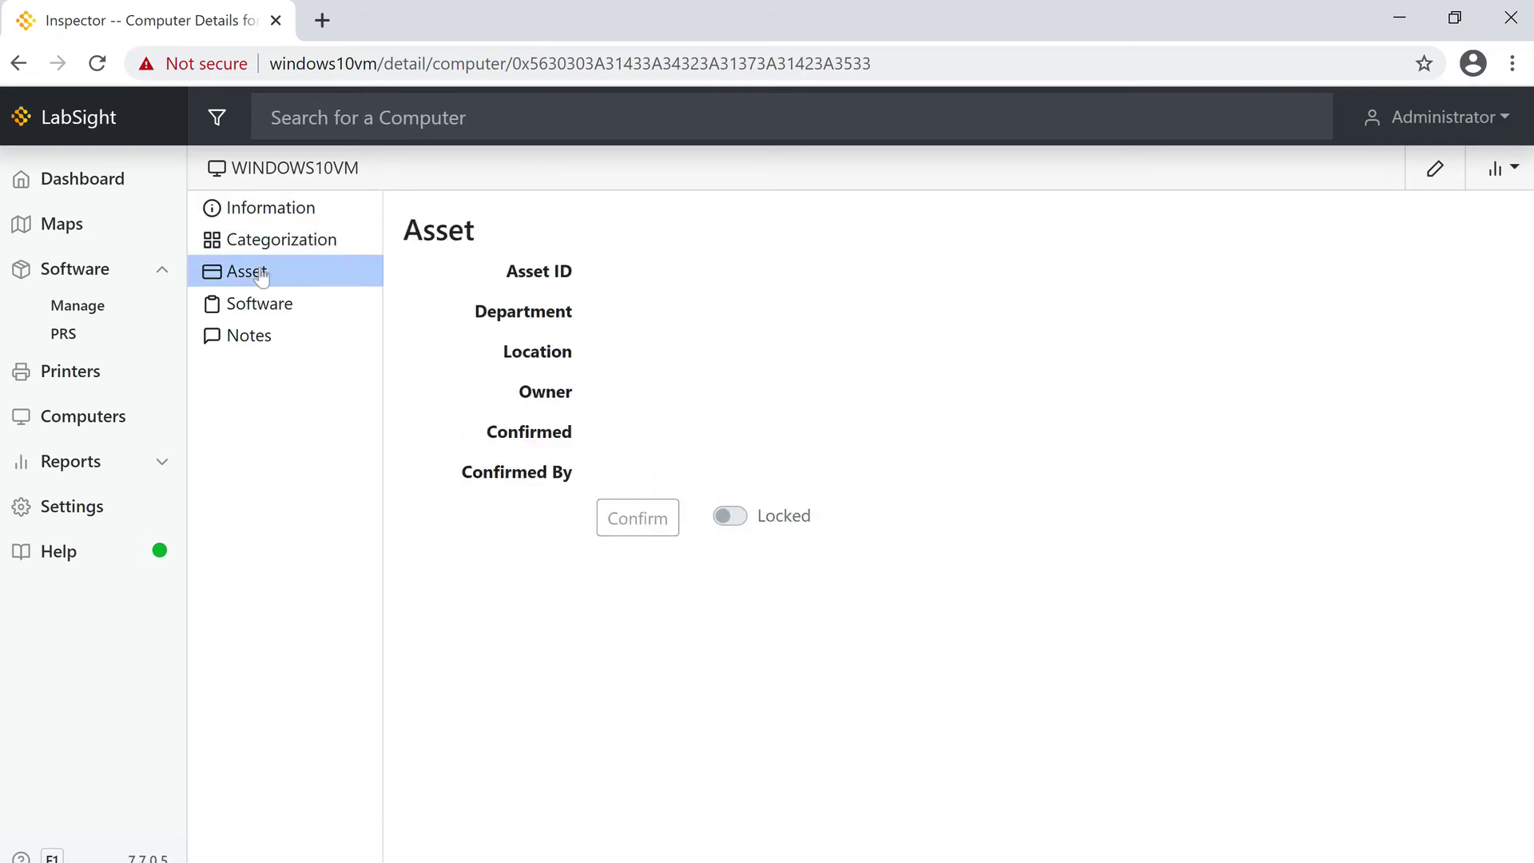
{"action": "left_click", "coordinate": [274, 305]}
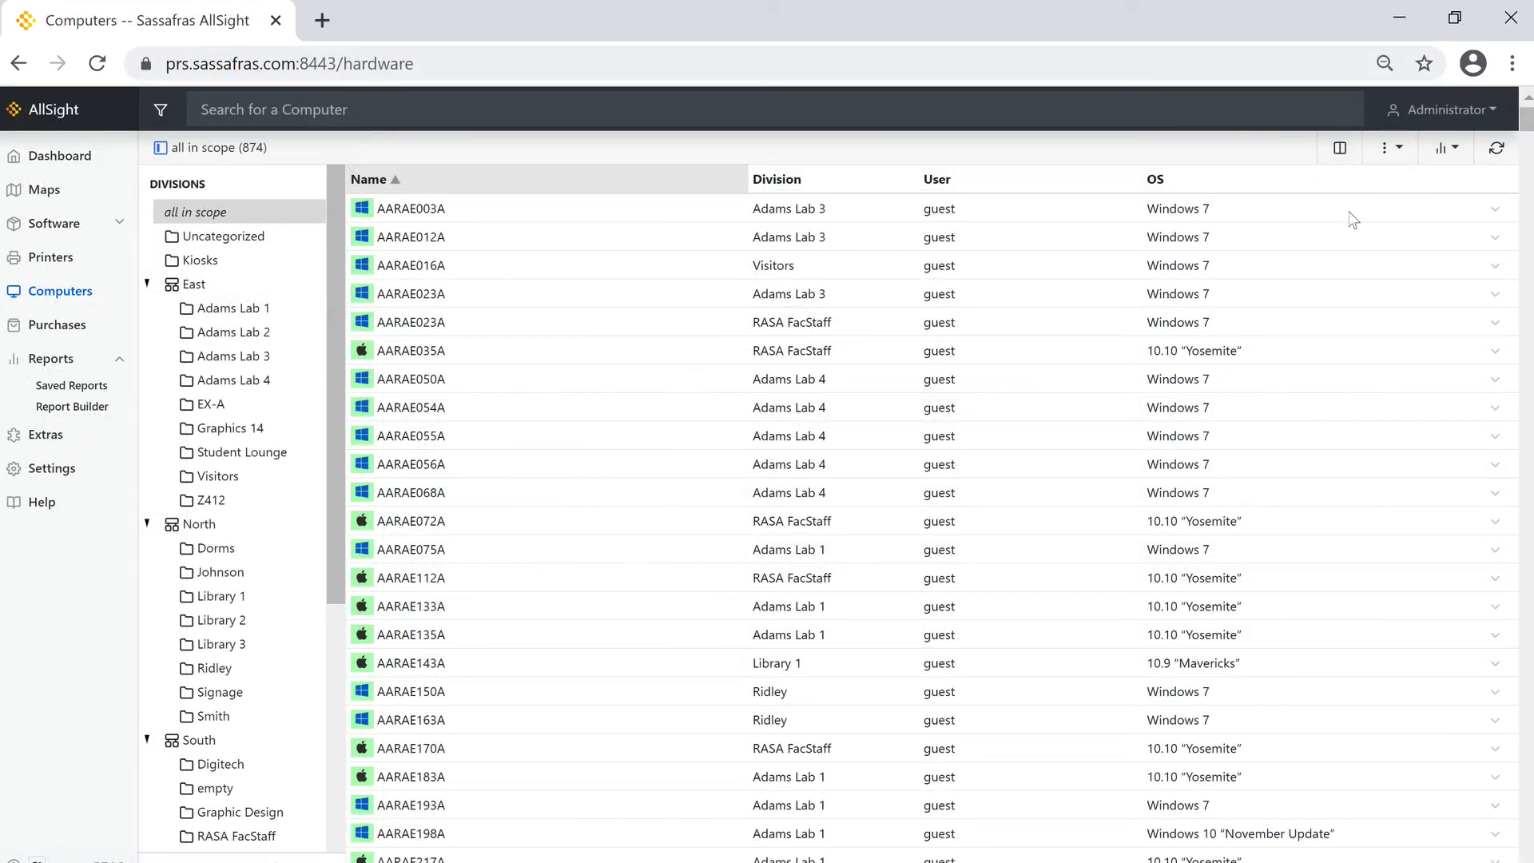
Step: Open the ASRAE150A record from the AllSight computer list and look through its installed software and recent use dates
{"action": "scroll", "coordinate": [1352, 220], "scroll_direction": "down", "scroll_amount": 6}
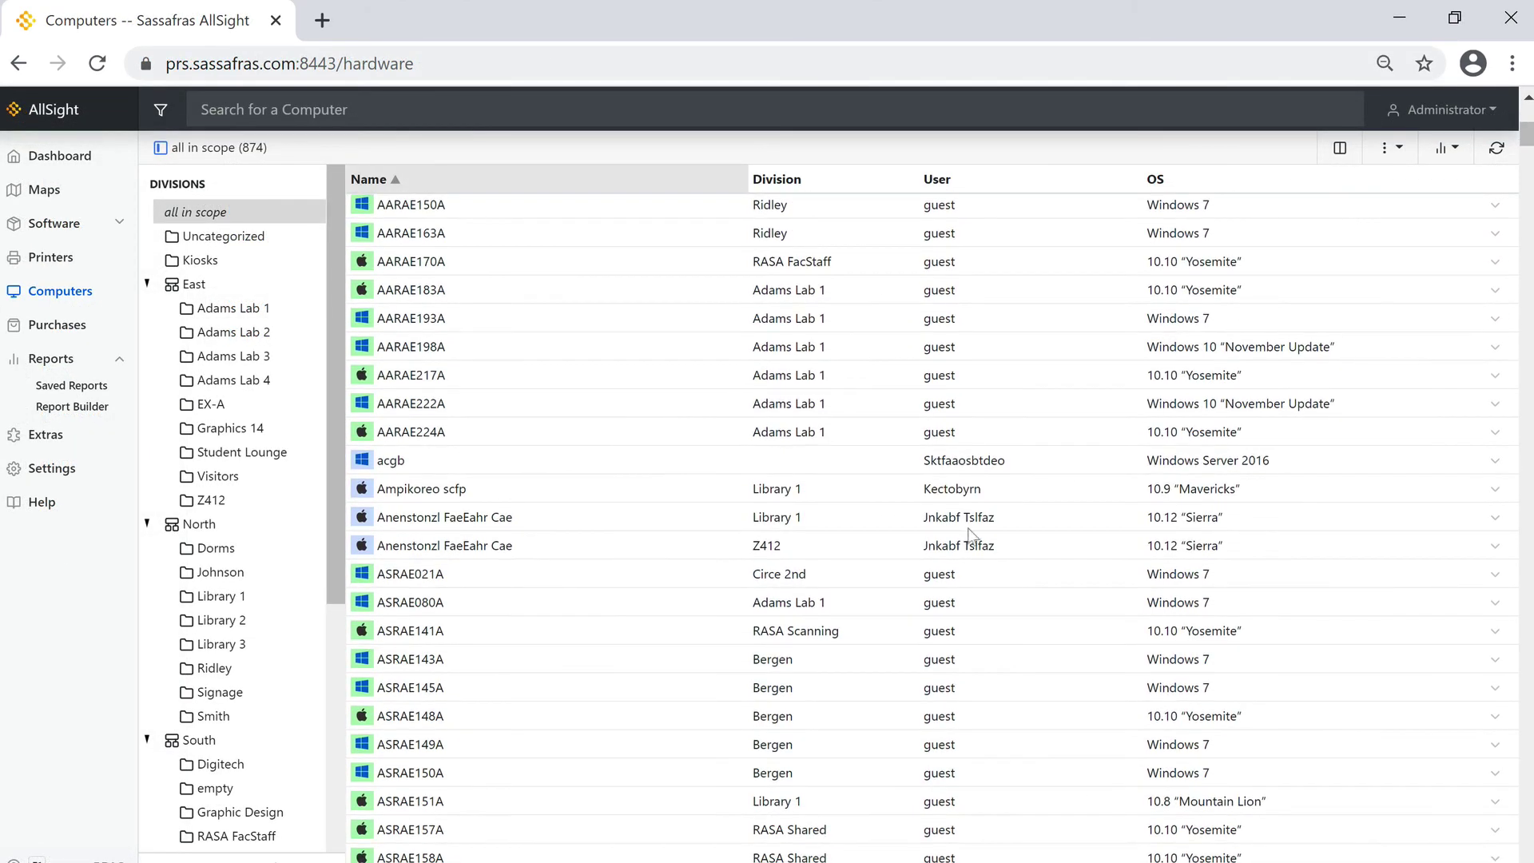
{"action": "left_click", "coordinate": [419, 773]}
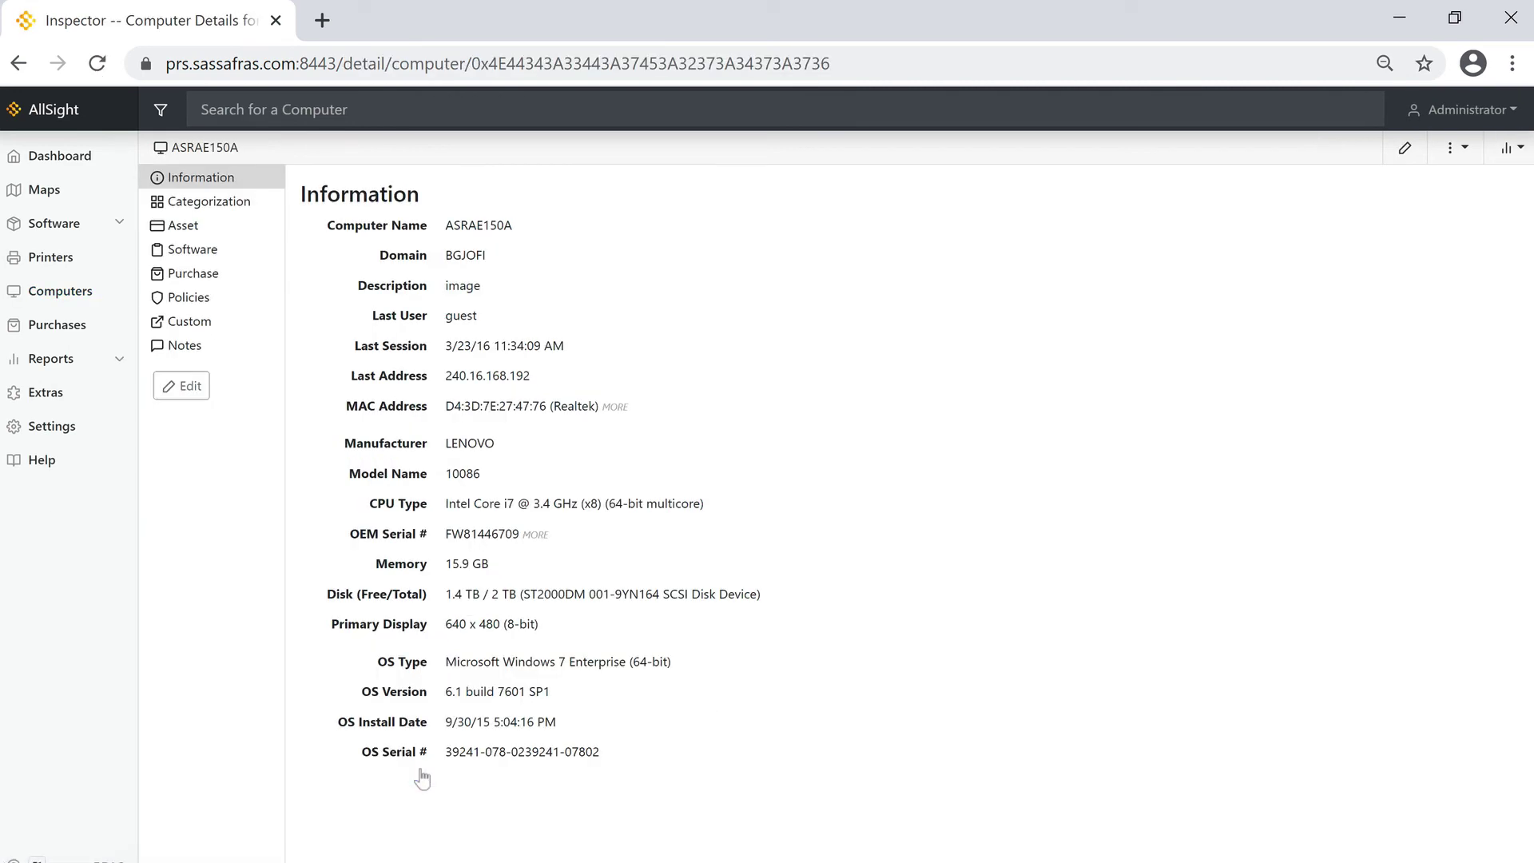
{"action": "left_click", "coordinate": [172, 252]}
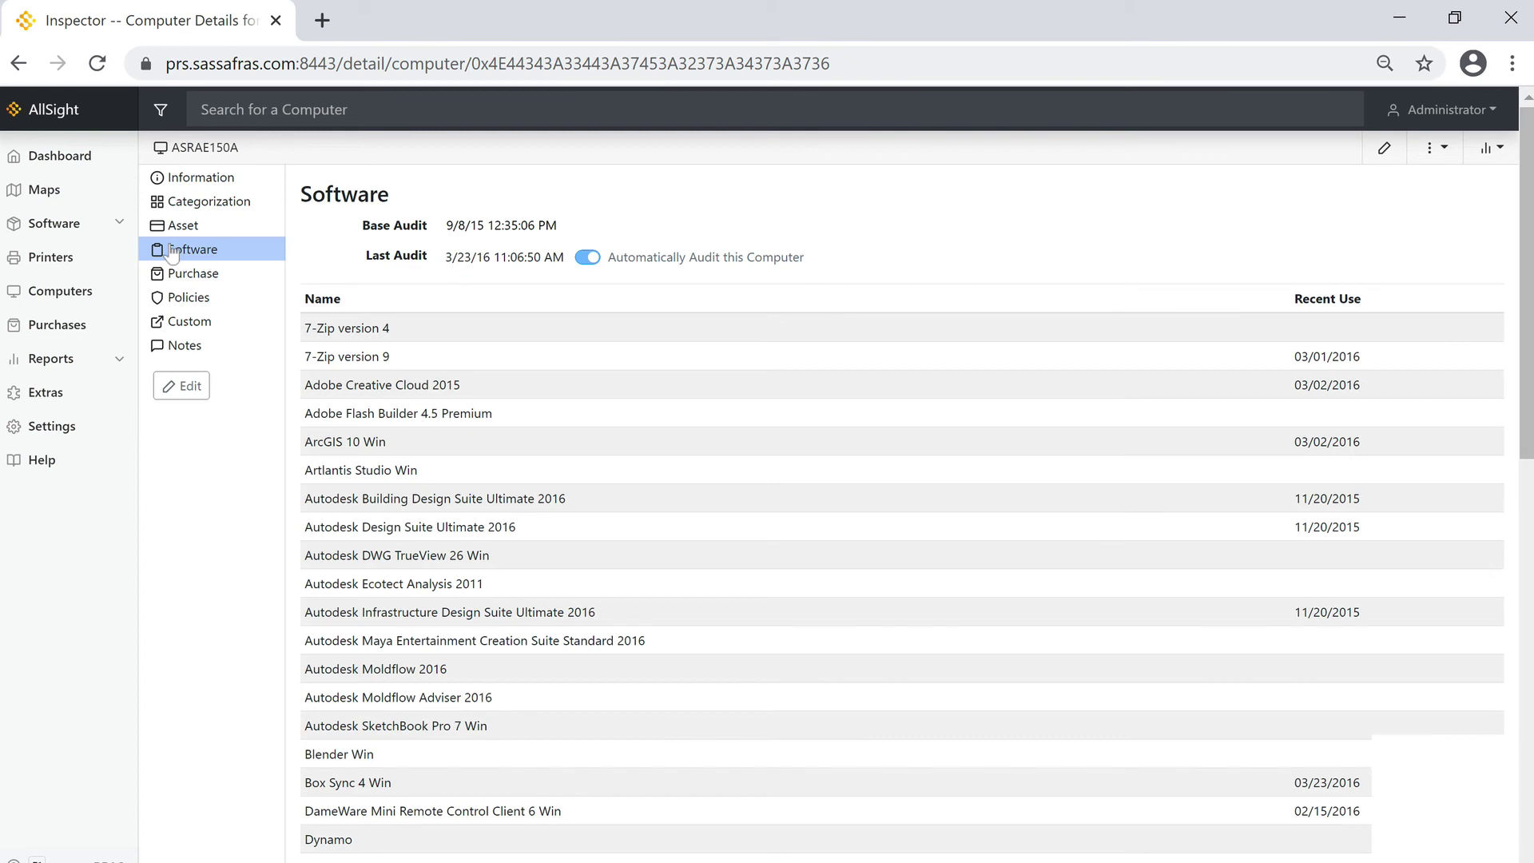
{"action": "scroll", "coordinate": [484, 739], "scroll_direction": "down", "scroll_amount": 3}
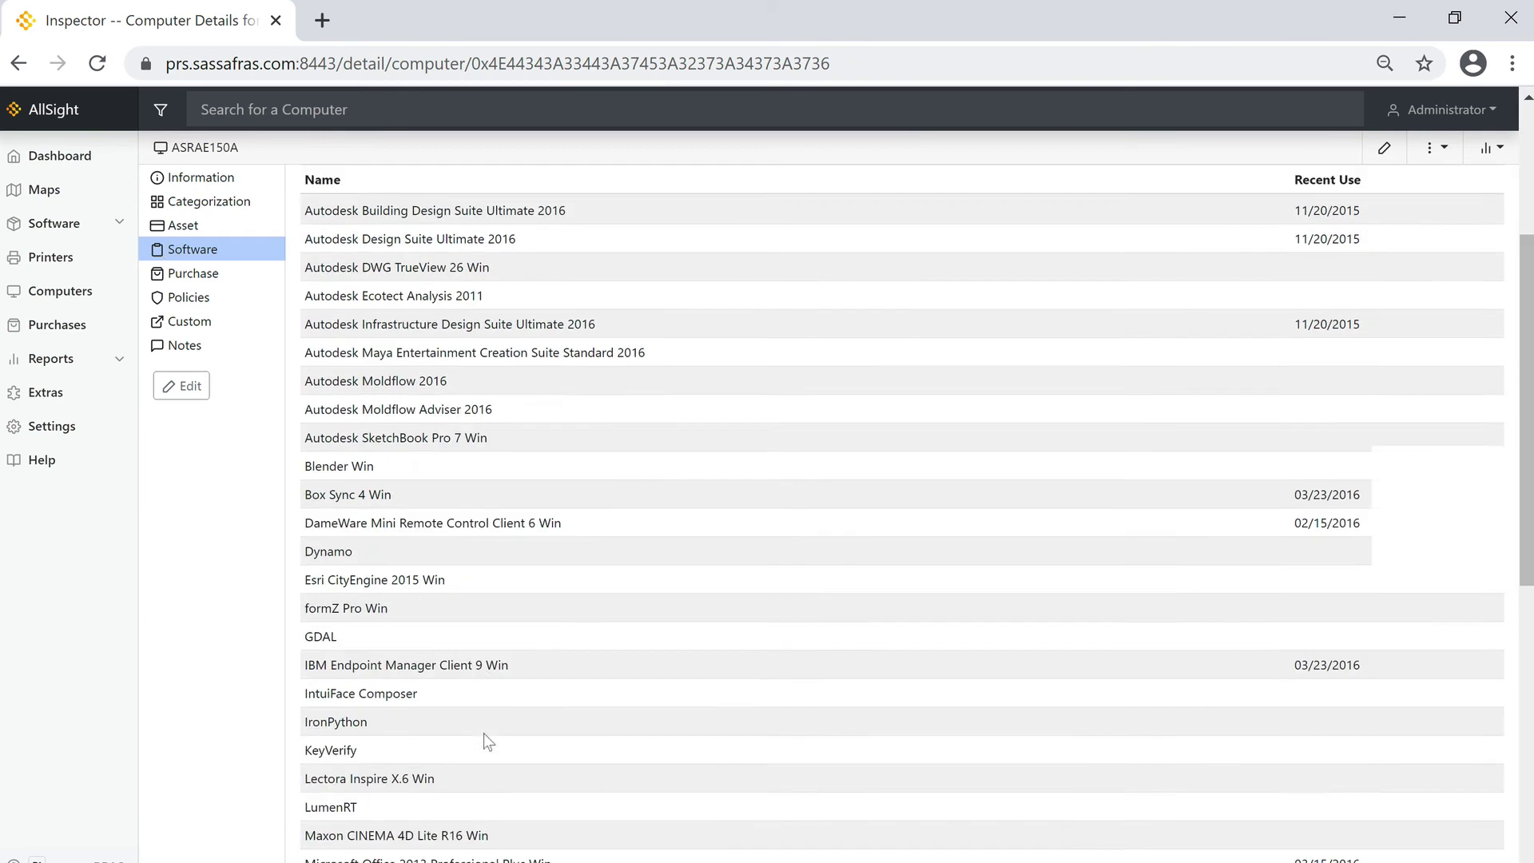
{"action": "scroll", "coordinate": [484, 739], "scroll_direction": "down", "scroll_amount": 3}
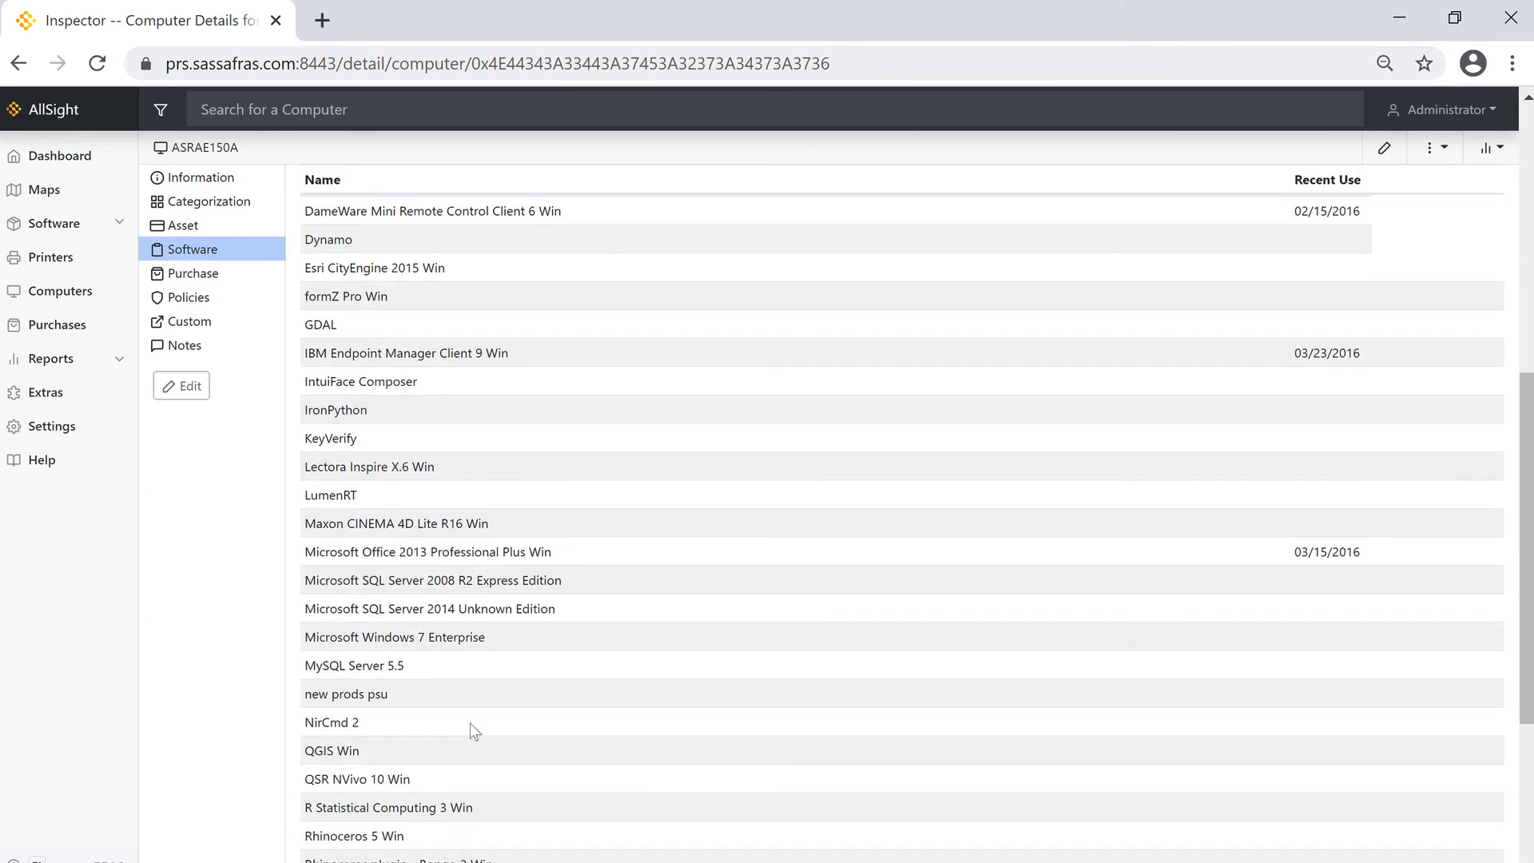
Step: Select the Audit Products (COMP x prod) report type in the Report Builder and run it with the default criteria
{"action": "left_click", "coordinate": [124, 361]}
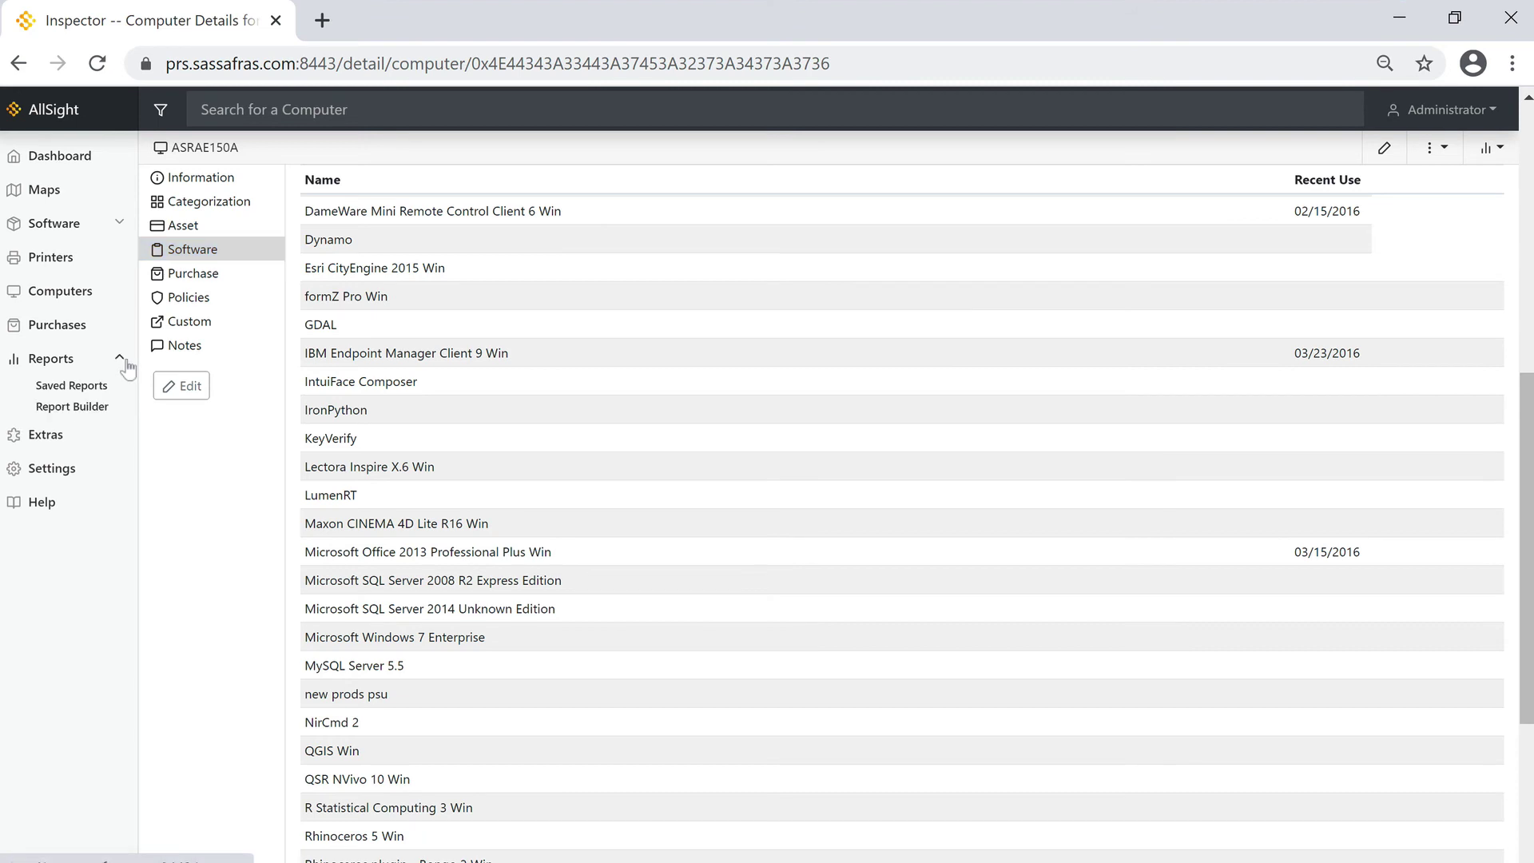
{"action": "left_click", "coordinate": [102, 409]}
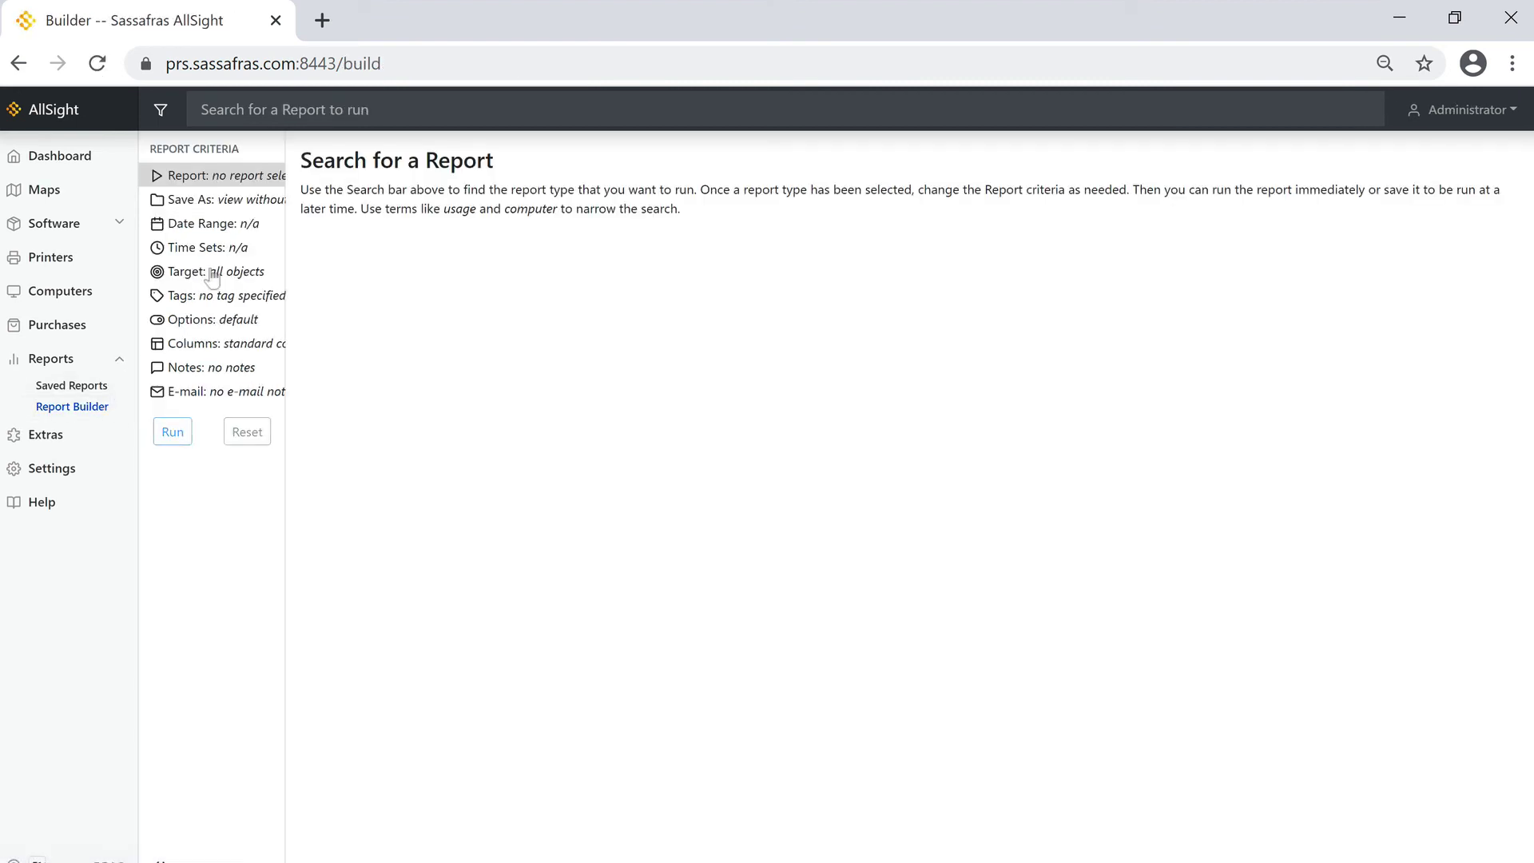
{"action": "left_click", "coordinate": [375, 112]}
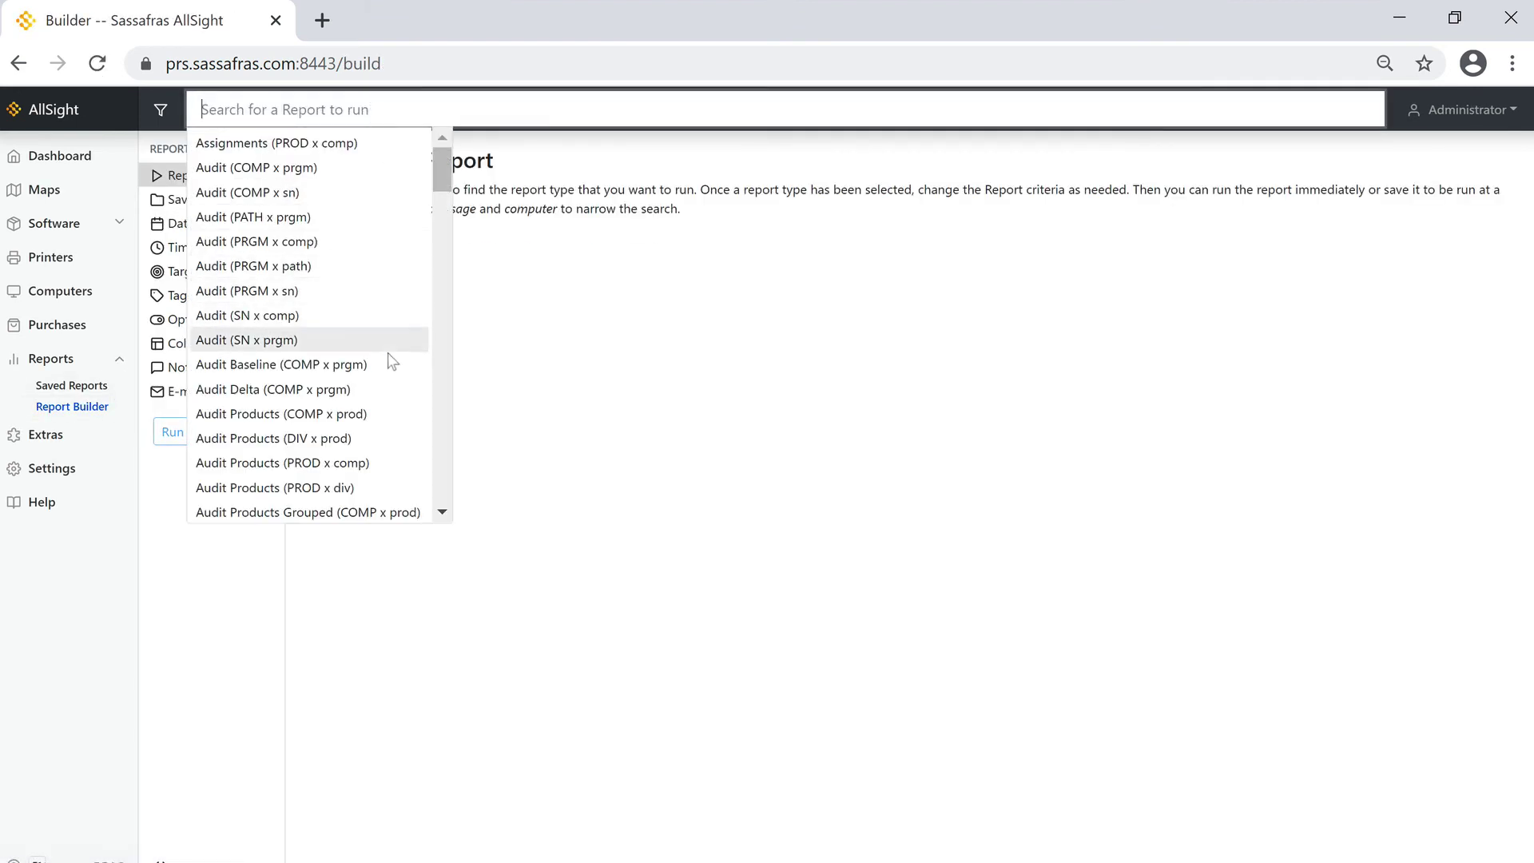
{"action": "left_click", "coordinate": [352, 417]}
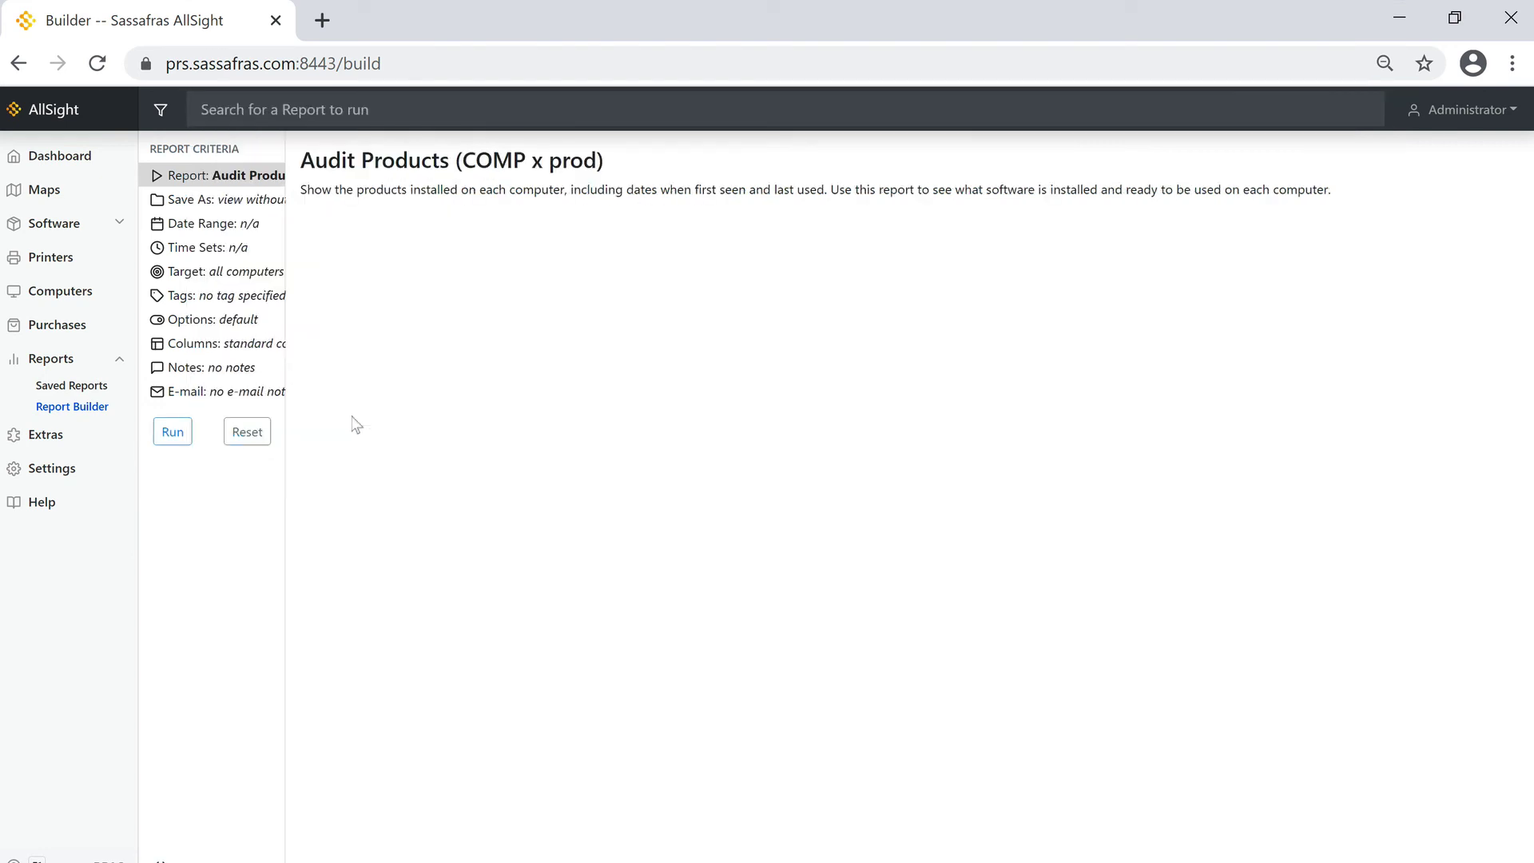
{"action": "left_click", "coordinate": [172, 431]}
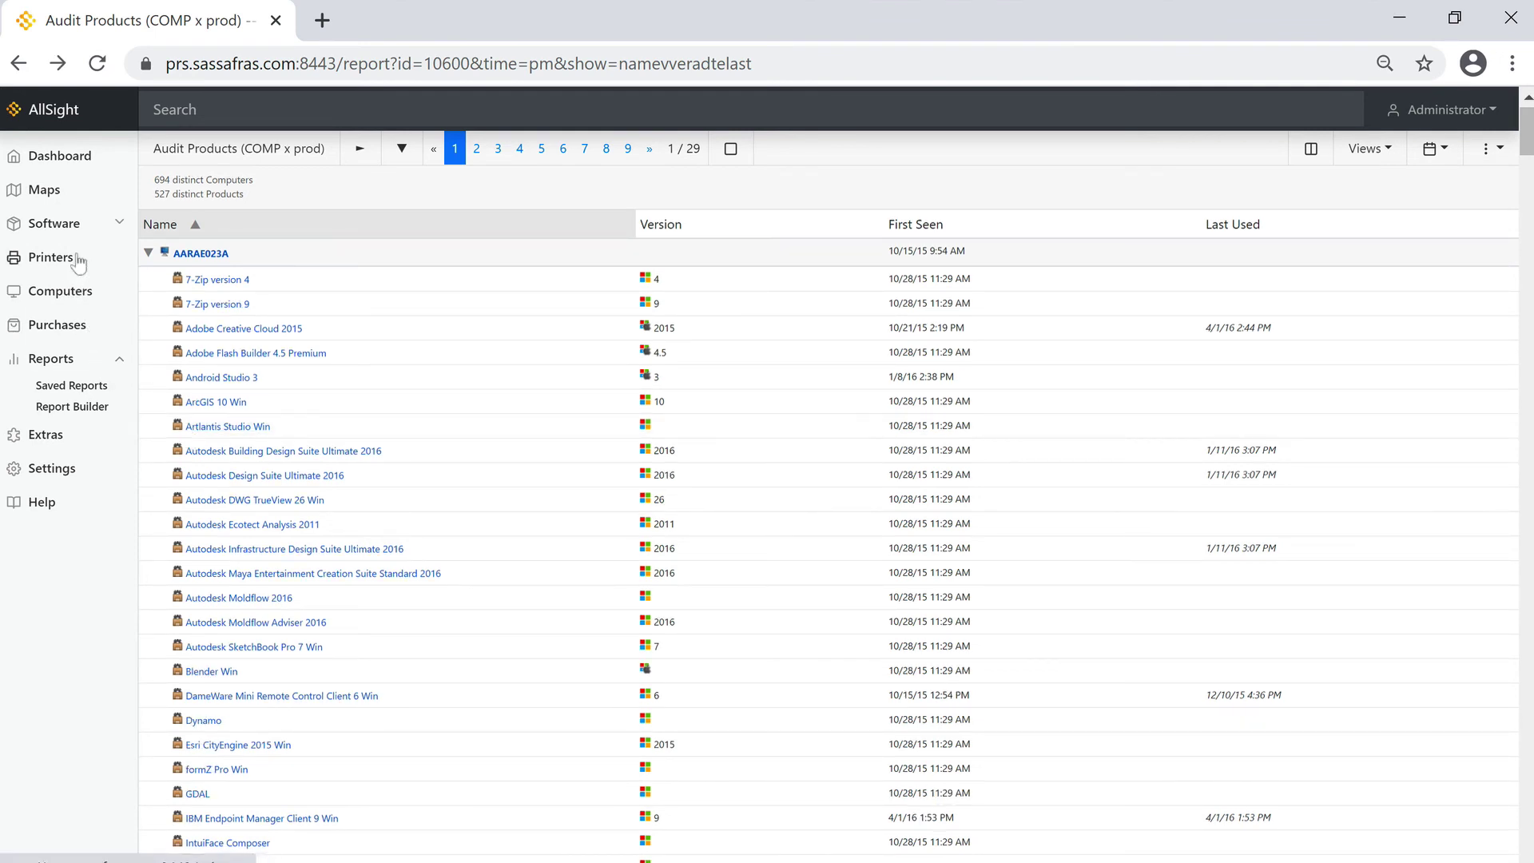
Step: In the software product management list, set Blackboard Collaborate Launcher to be tracked and Firefox Linux to be ignored
{"action": "left_click", "coordinate": [117, 226]}
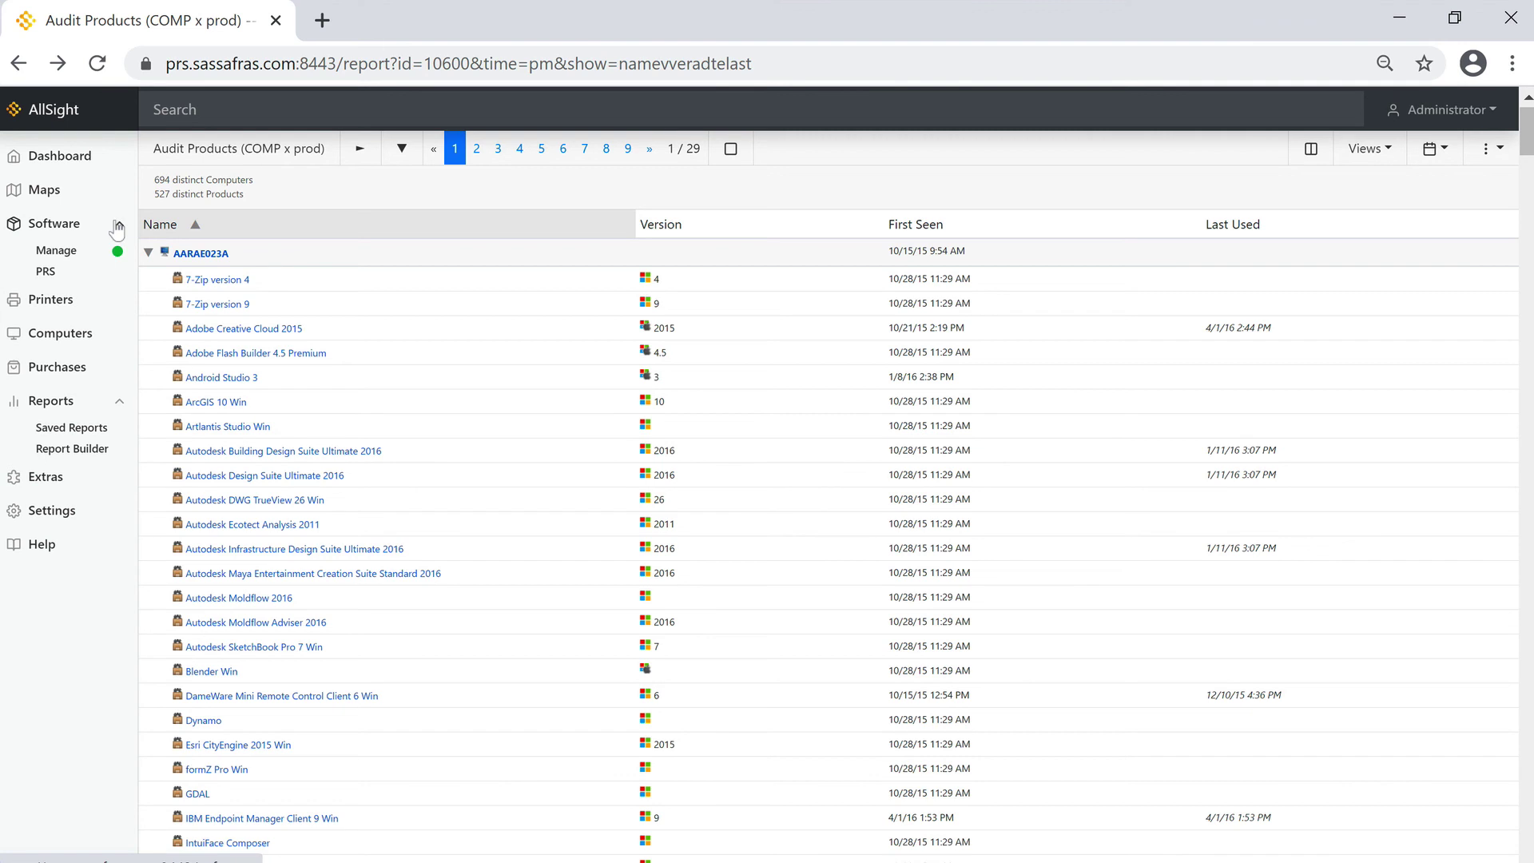
{"action": "left_click", "coordinate": [85, 253]}
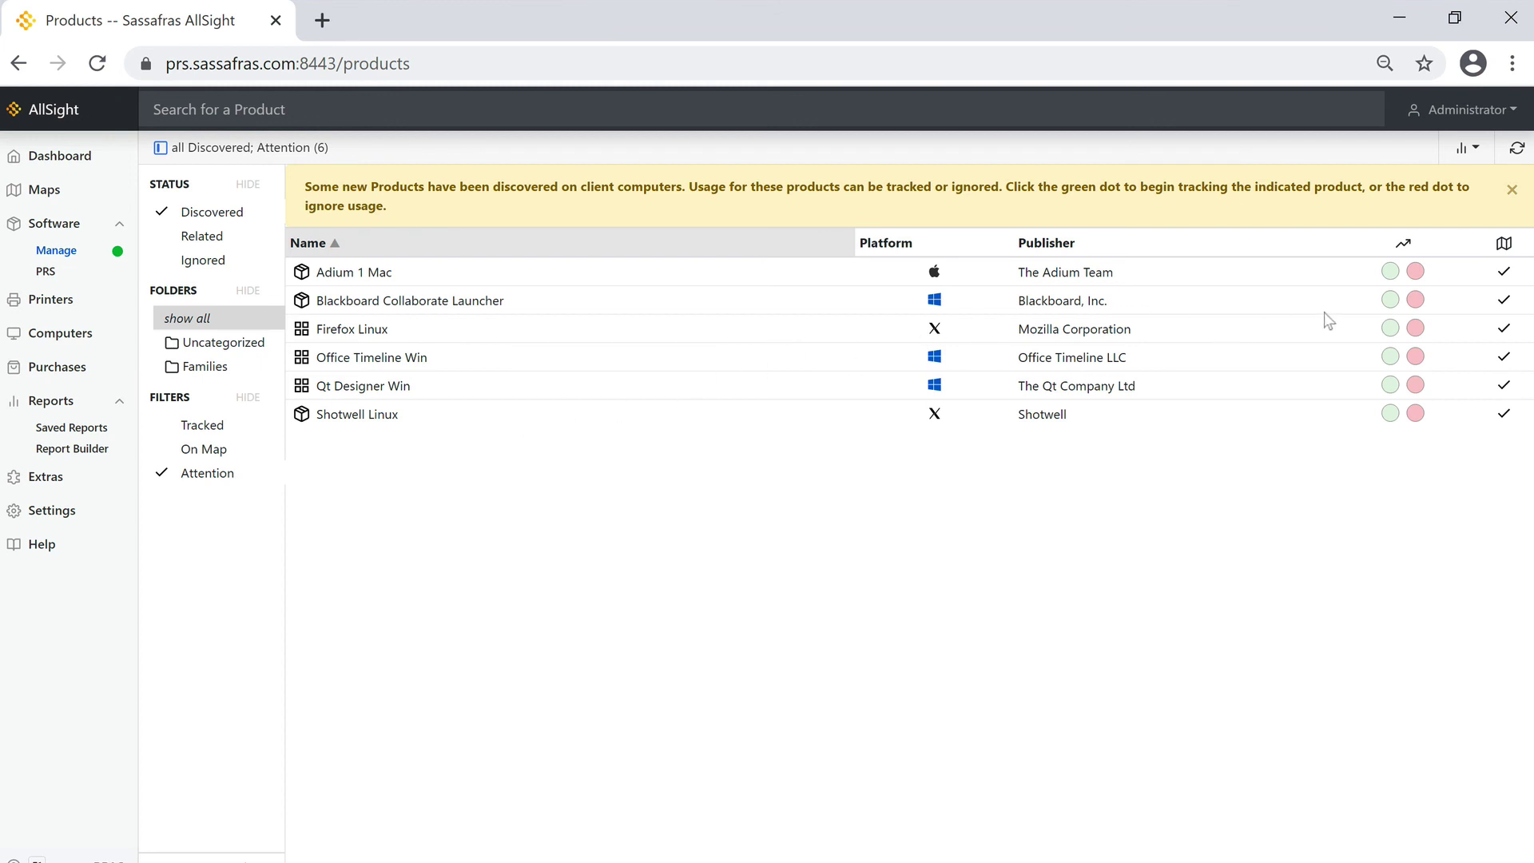
{"action": "left_click", "coordinate": [1389, 306]}
{"action": "left_click", "coordinate": [1413, 330]}
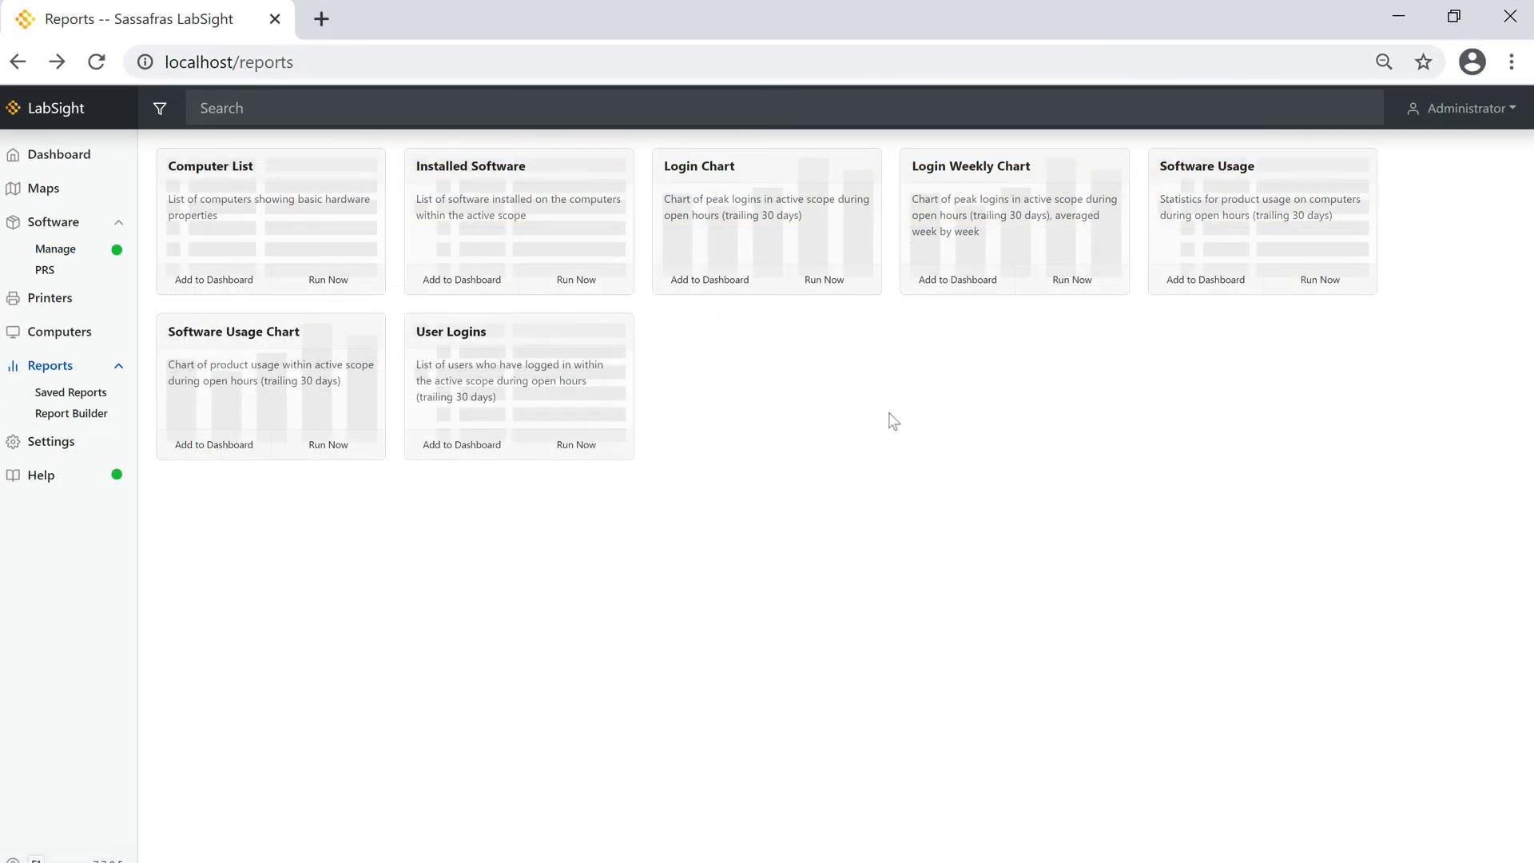
Step: Run the Software Usage report, collapse all products, and expand Adobe Creative Cloud 2014, Adobe Creative Cloud 2013 and 7-Zip to their computers
{"action": "left_click", "coordinate": [1292, 281]}
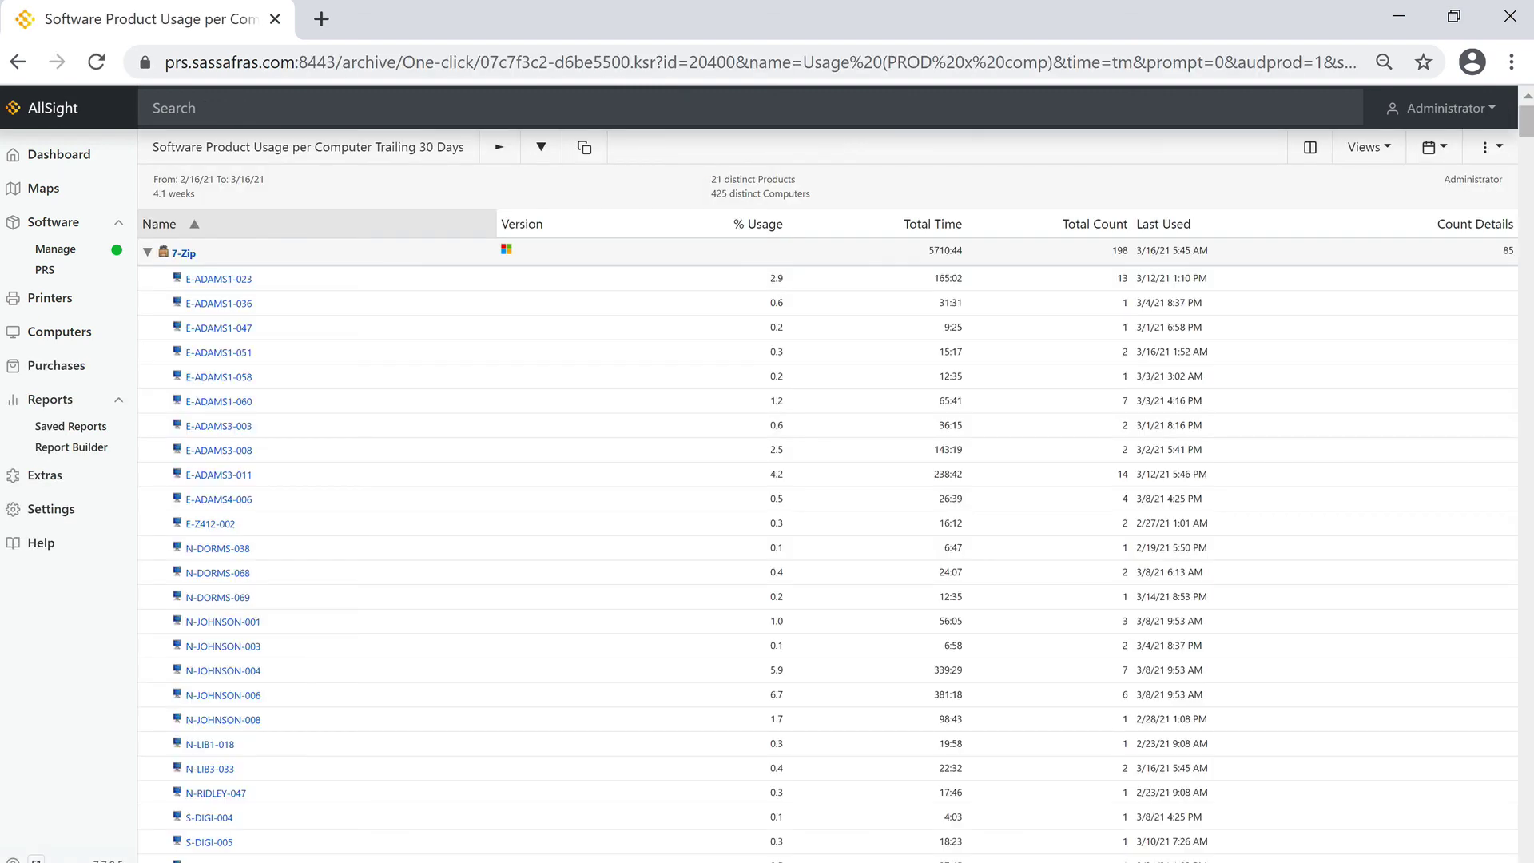
{"action": "left_click", "coordinate": [501, 149]}
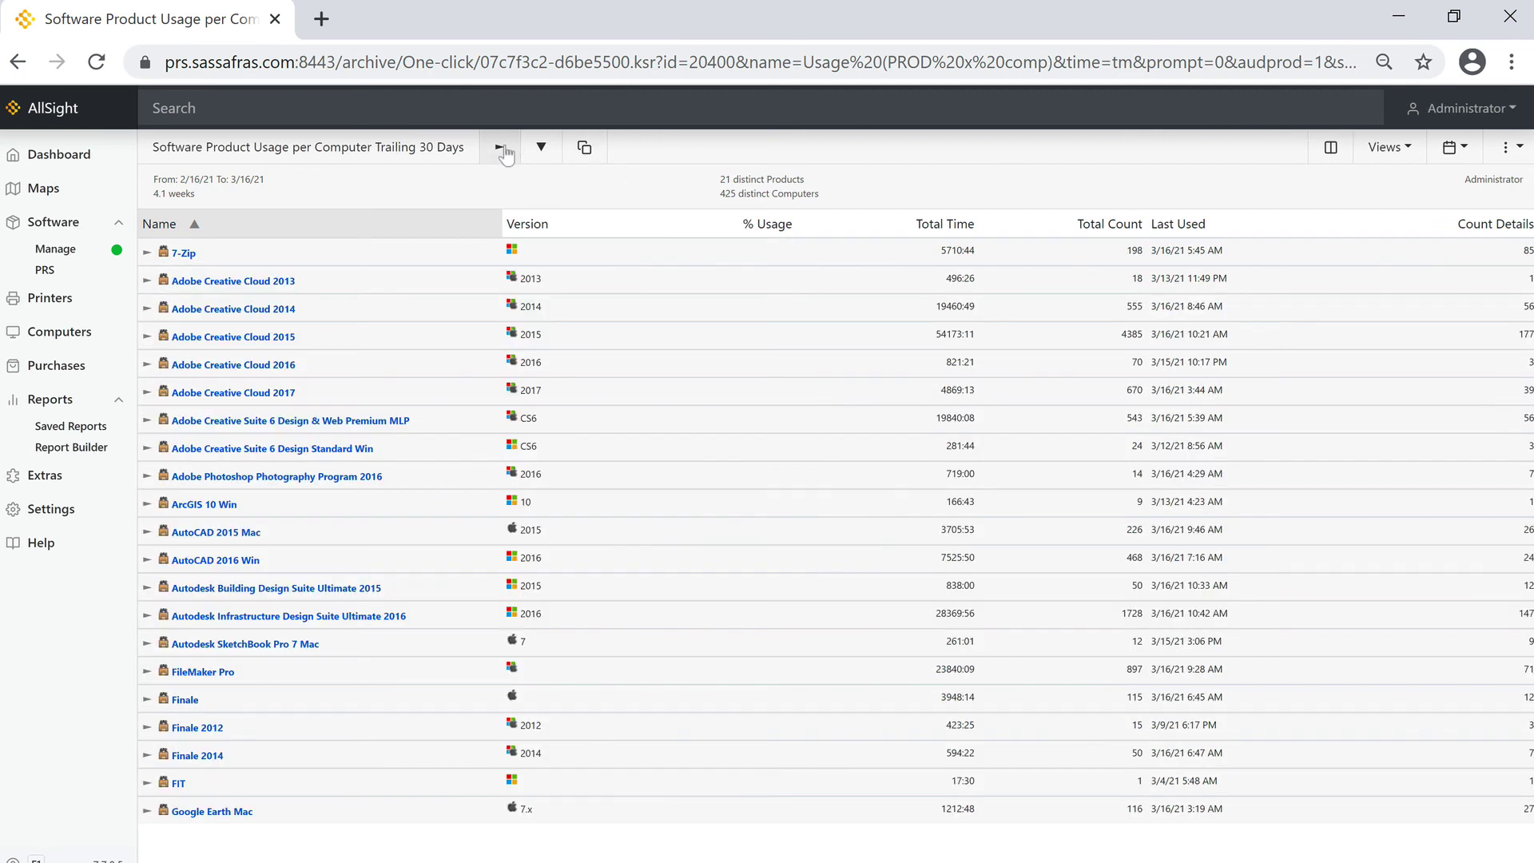
{"action": "left_click", "coordinate": [147, 309]}
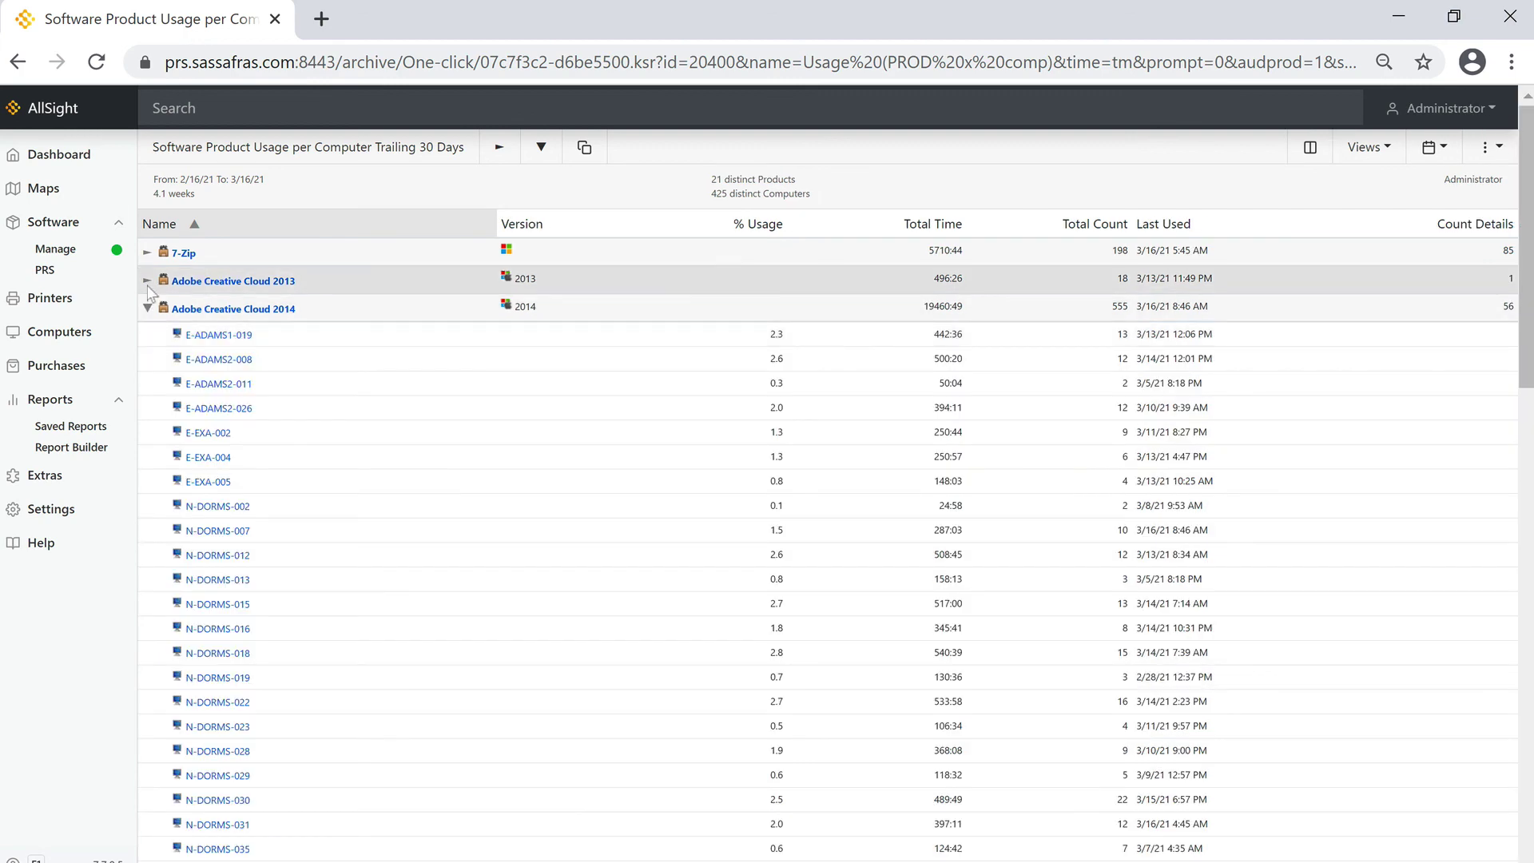
{"action": "left_click", "coordinate": [147, 281]}
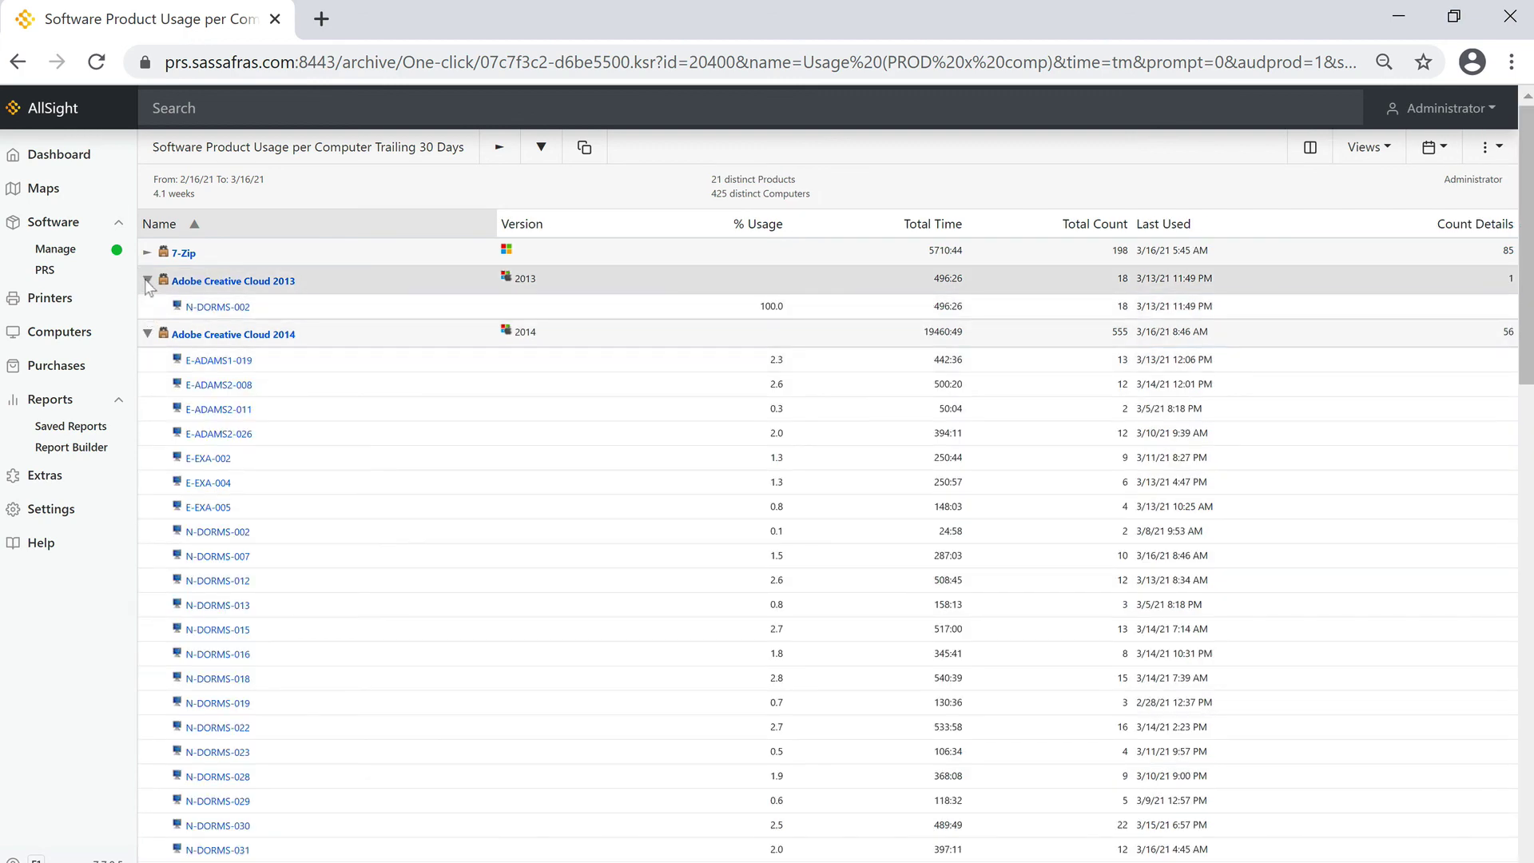
{"action": "left_click", "coordinate": [147, 253]}
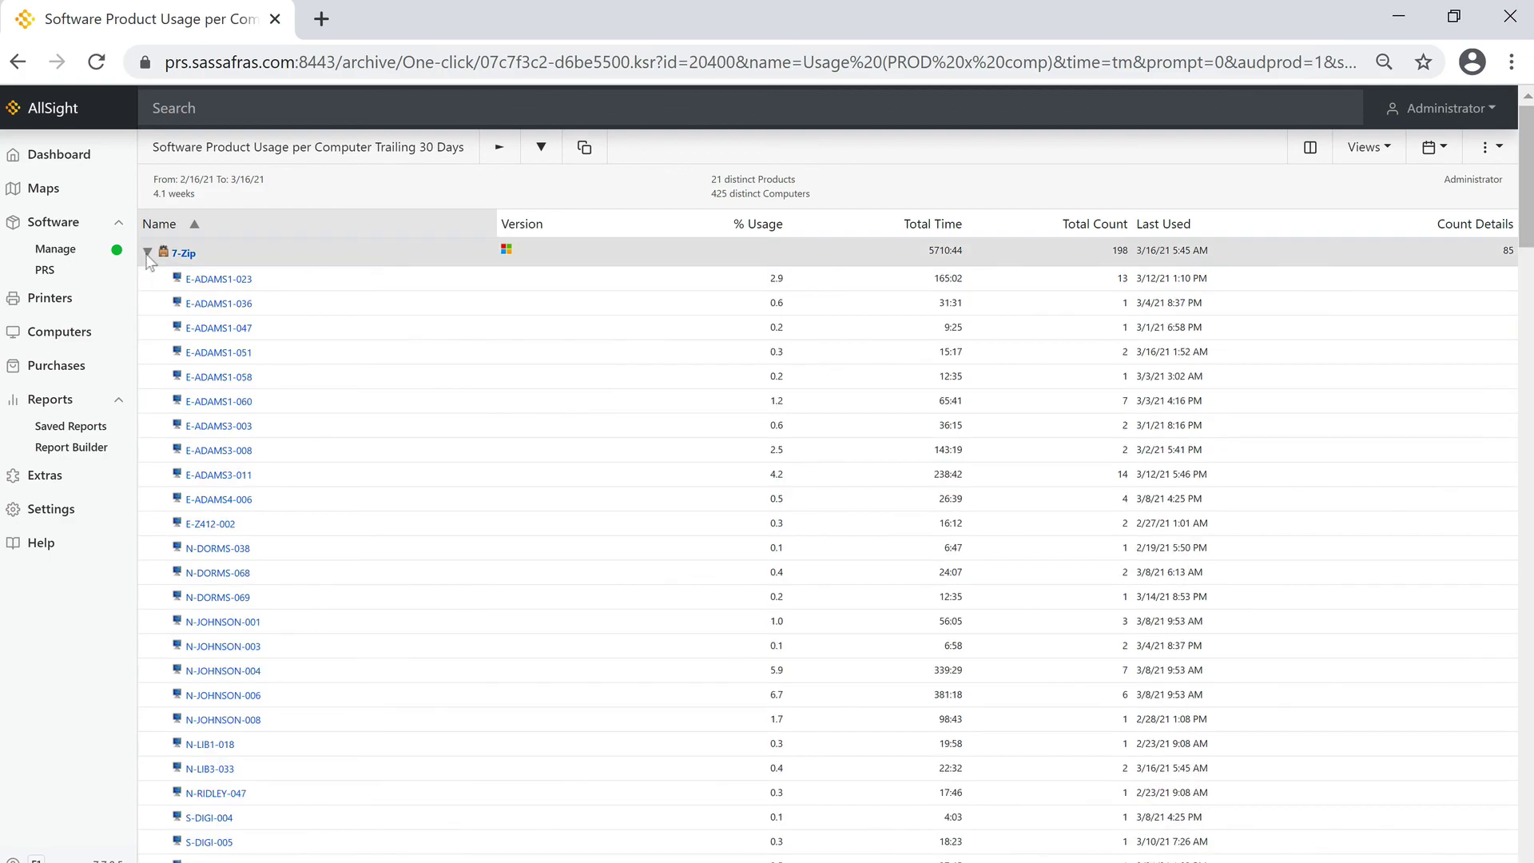